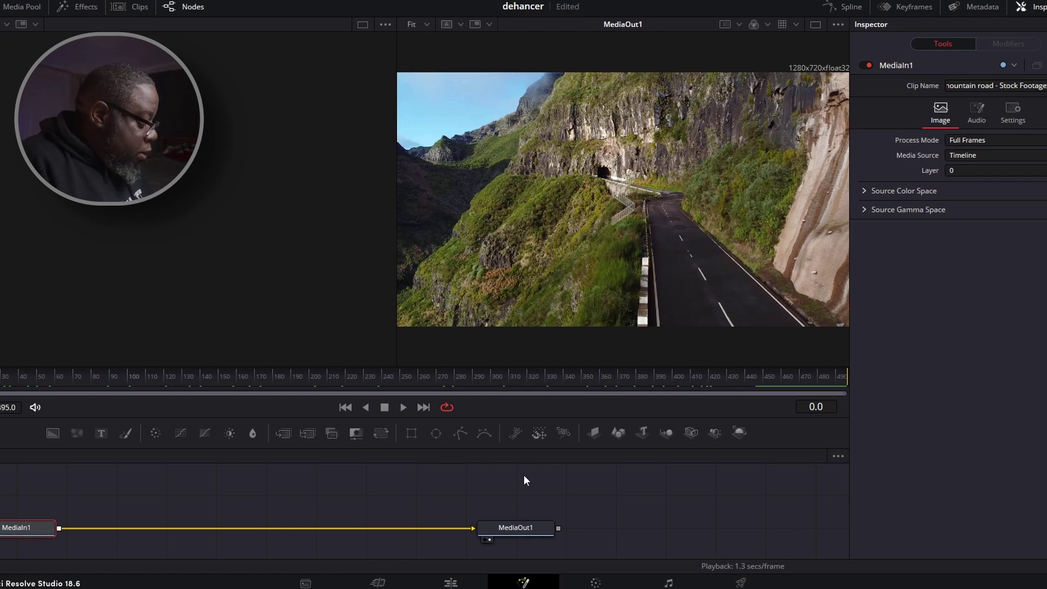
Add a Planar Tracker node between MediaIn1 and MediaOut1 and nudge it along the link
key("shift+space")
type("transform")
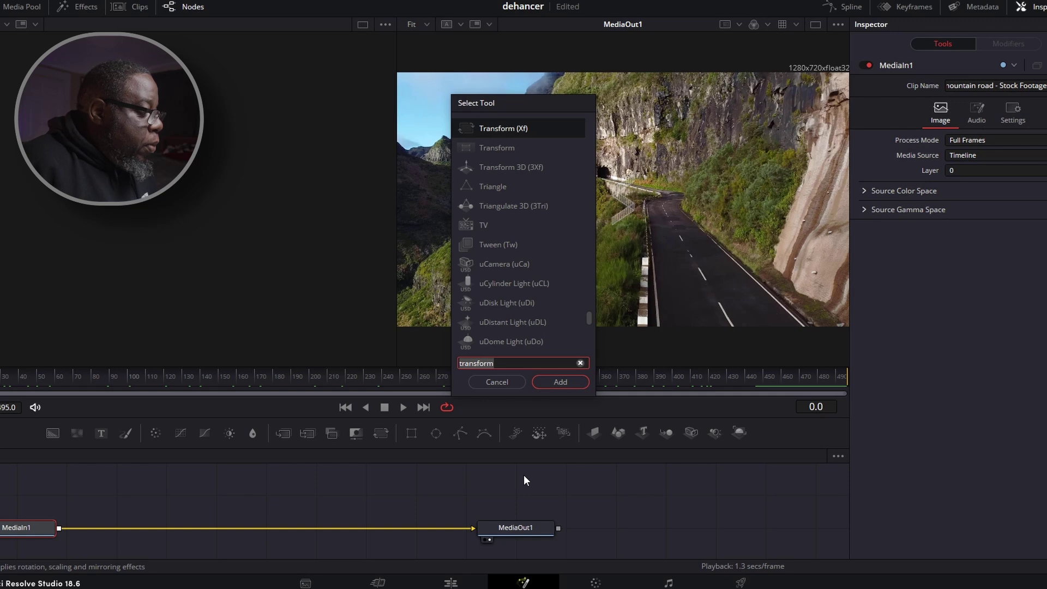
type("tra")
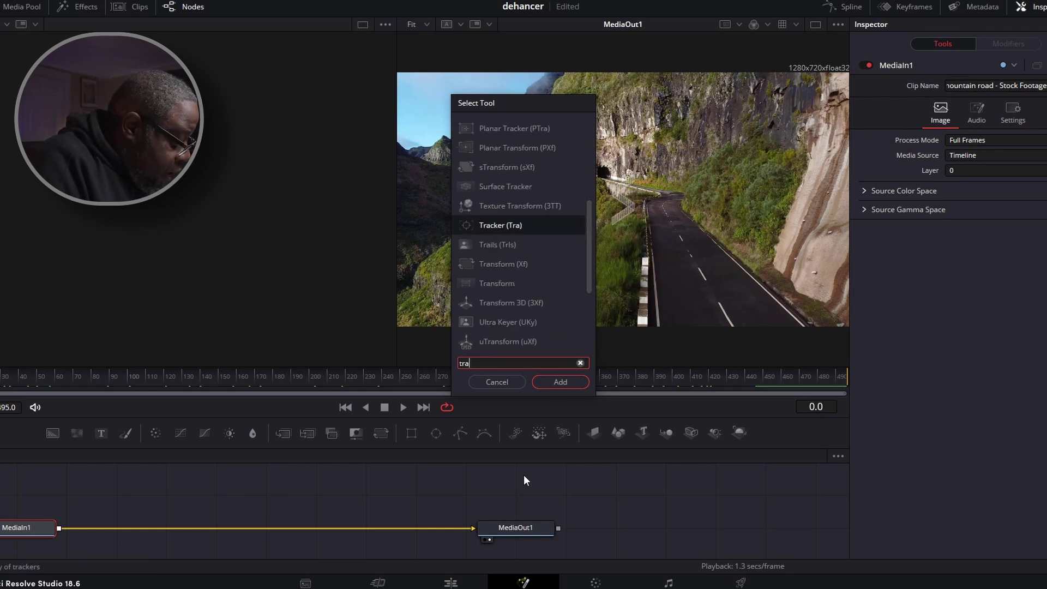
type("cker")
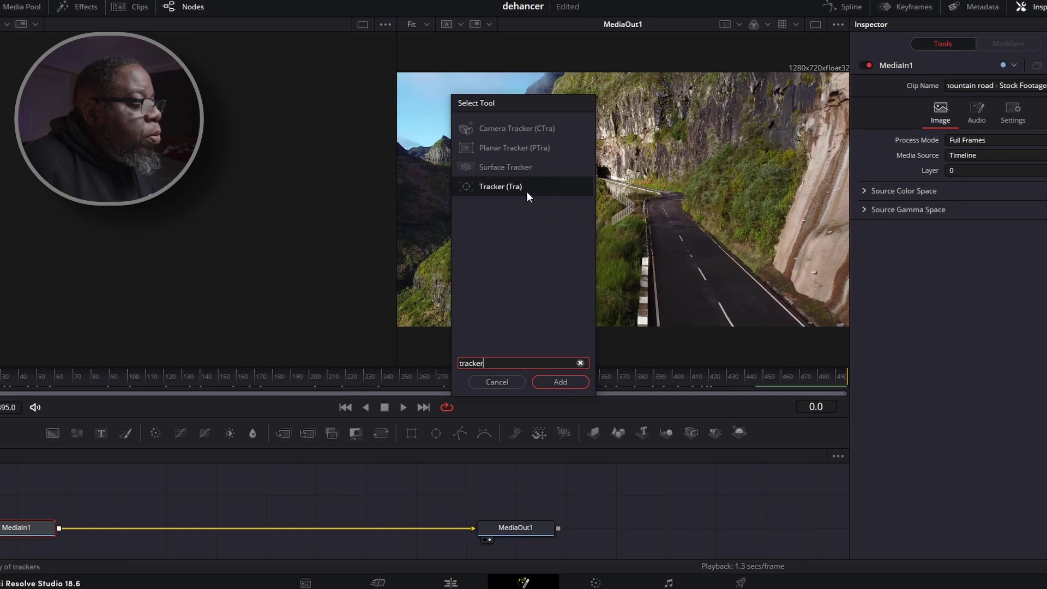
left_click(535, 146)
left_click(569, 382)
left_click_drag(122, 533, 171, 530)
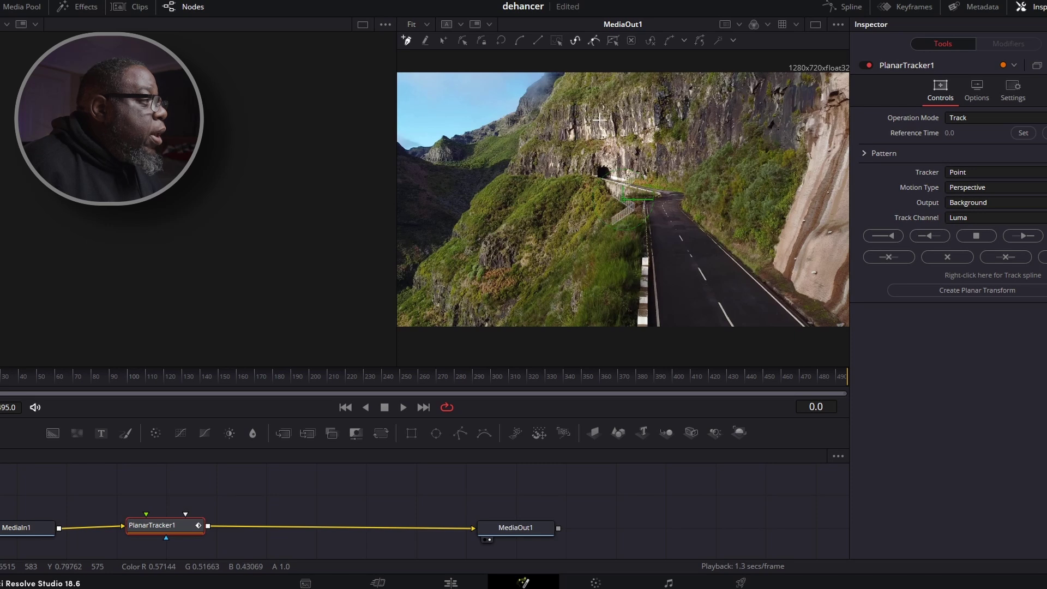
At 200% zoom, draw a closed four-point tracking shape around the cliff above the tunnel, then refit the viewer
left_click(426, 25)
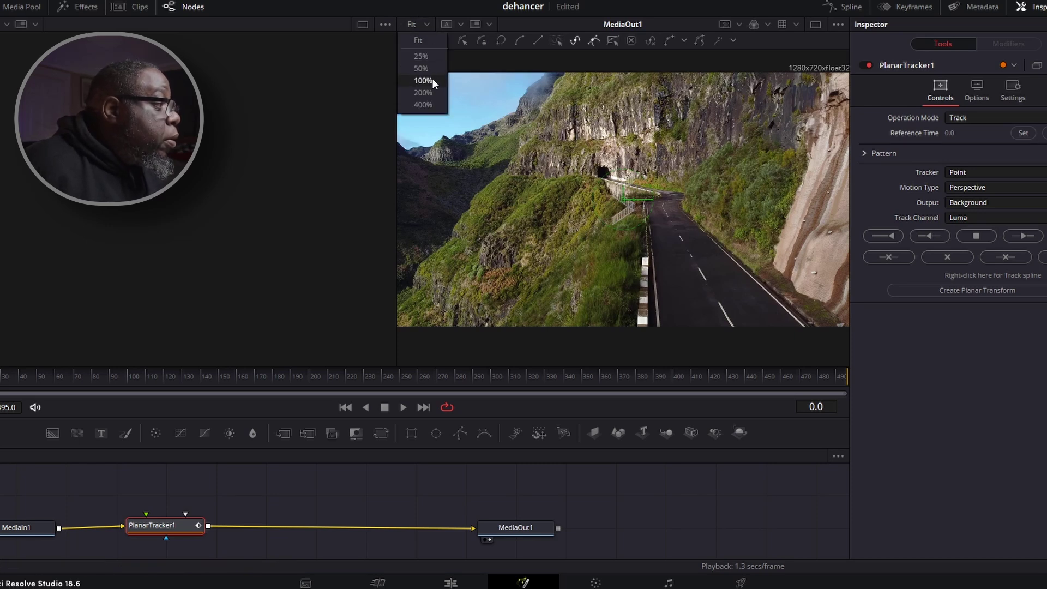
left_click(423, 92)
scroll(639, 162, "up", 3)
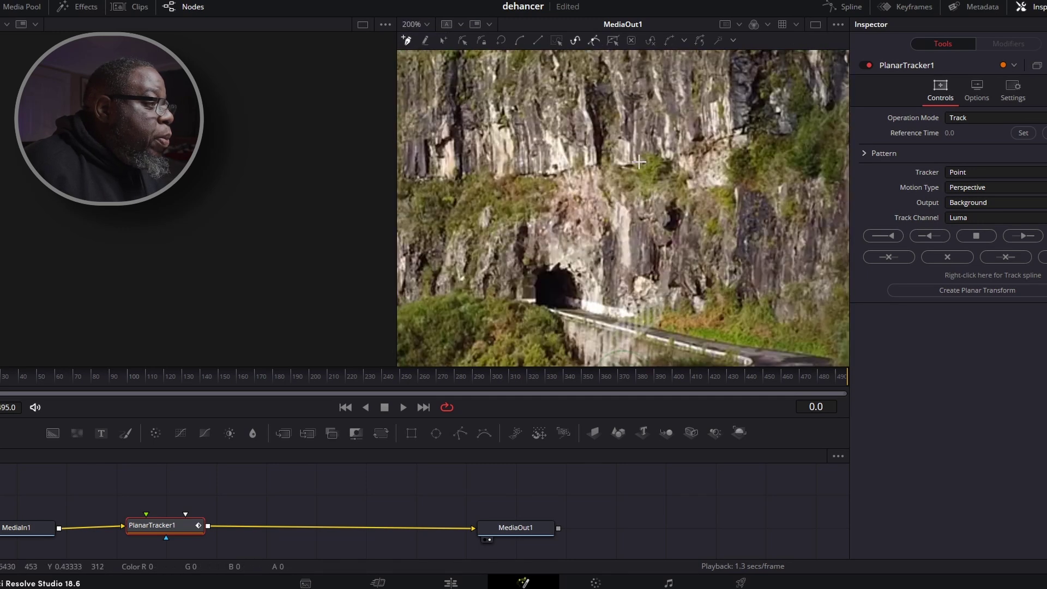
scroll(639, 162, "up", 2)
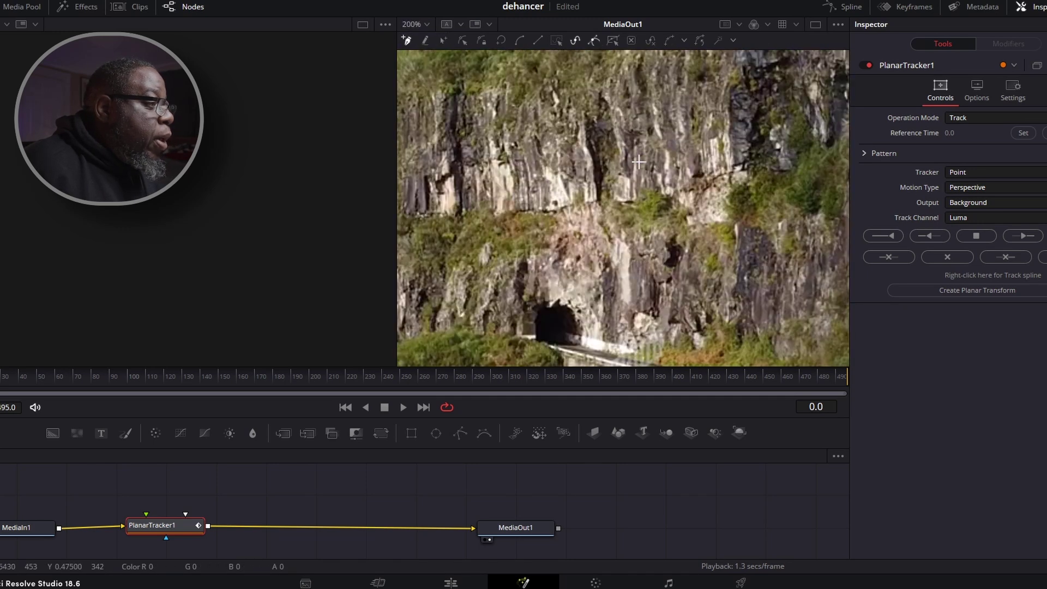
left_click(496, 125)
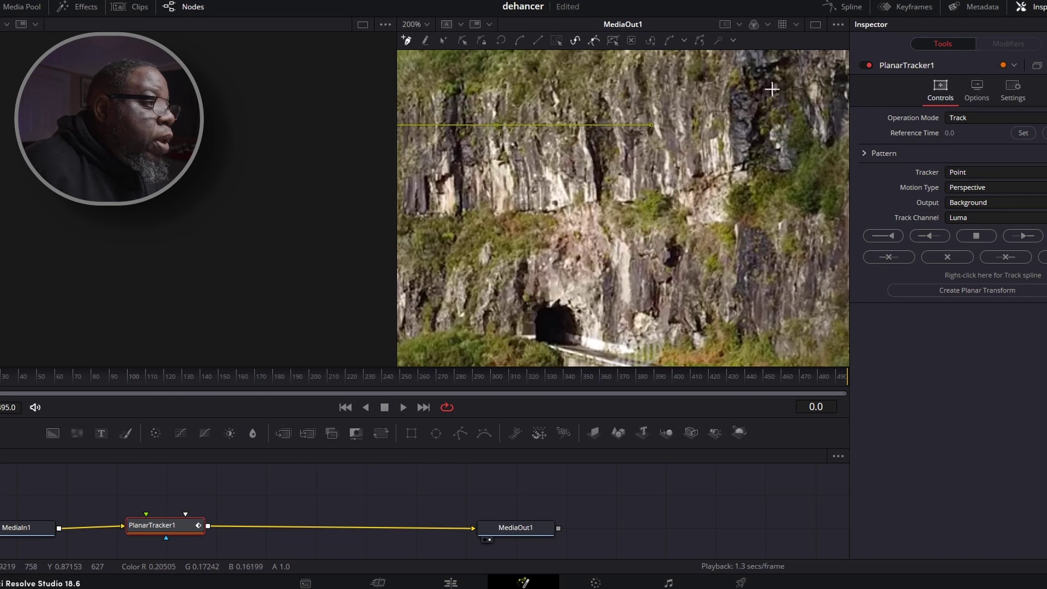
left_click(811, 81)
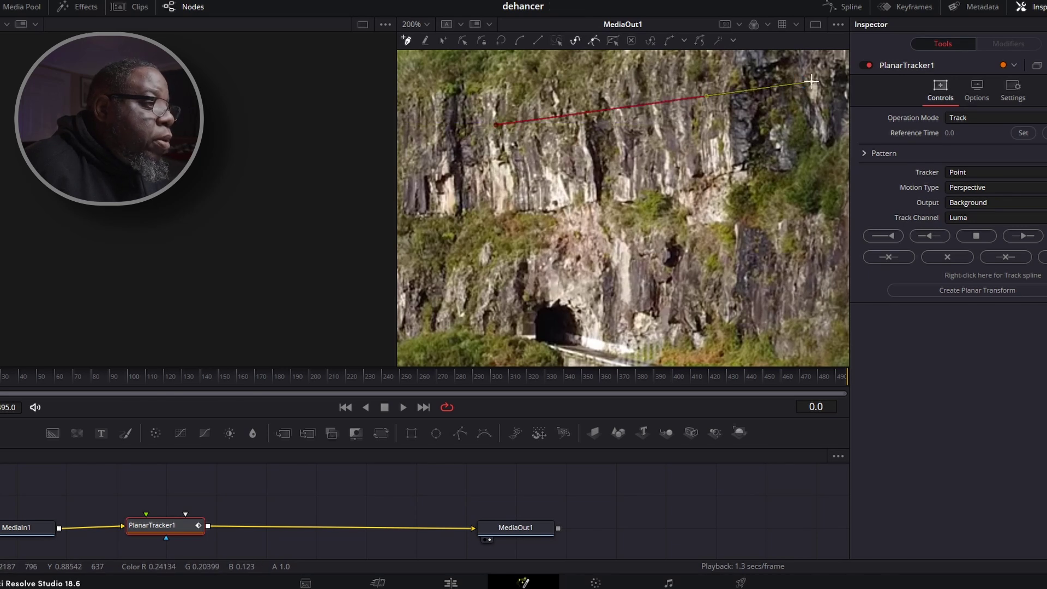
left_click(821, 302)
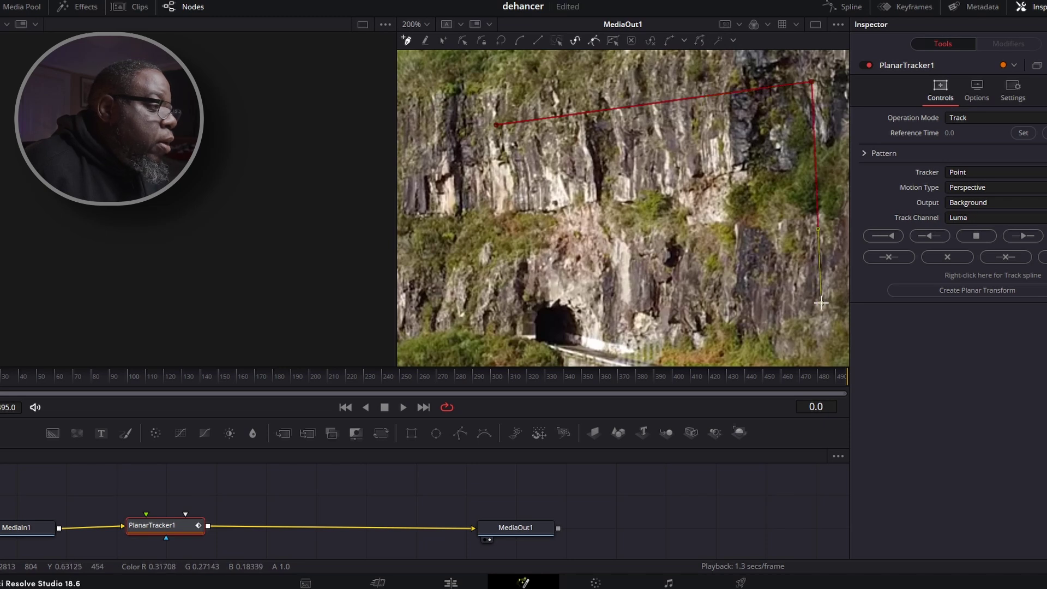
left_click(482, 288)
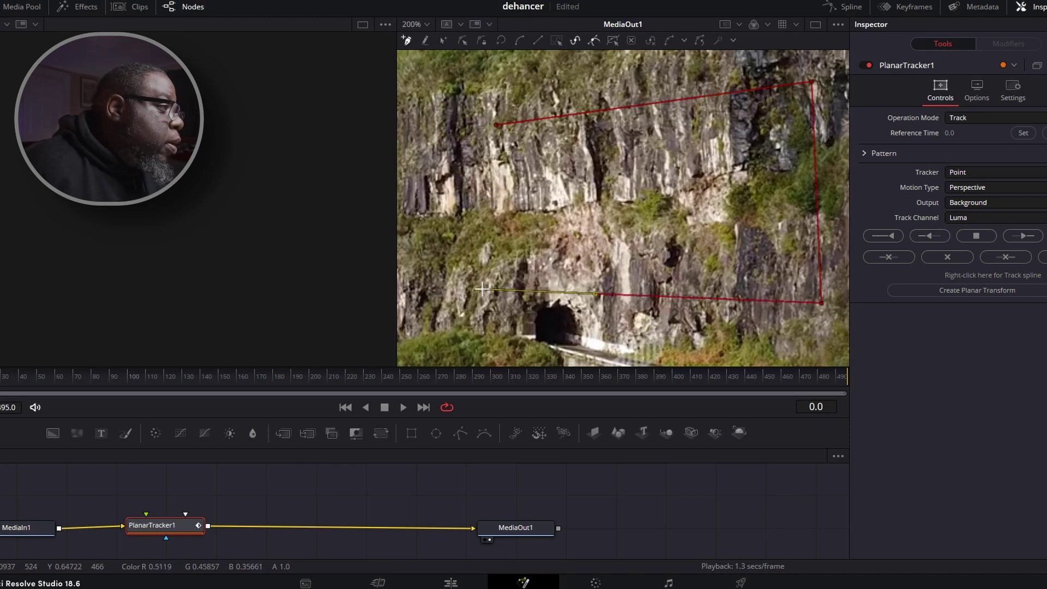
left_click(498, 124)
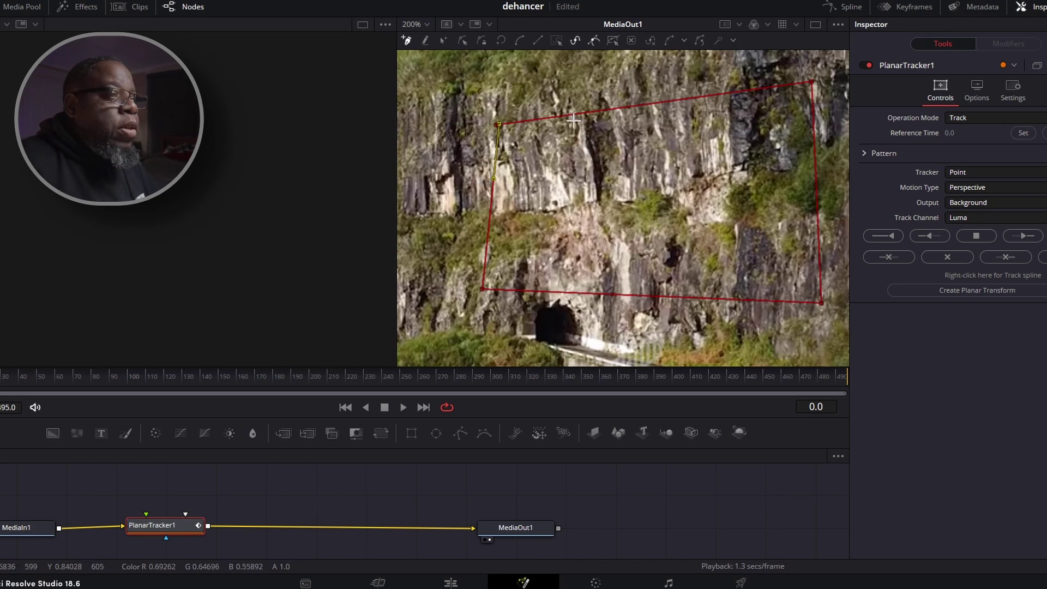
key("ctrl+f")
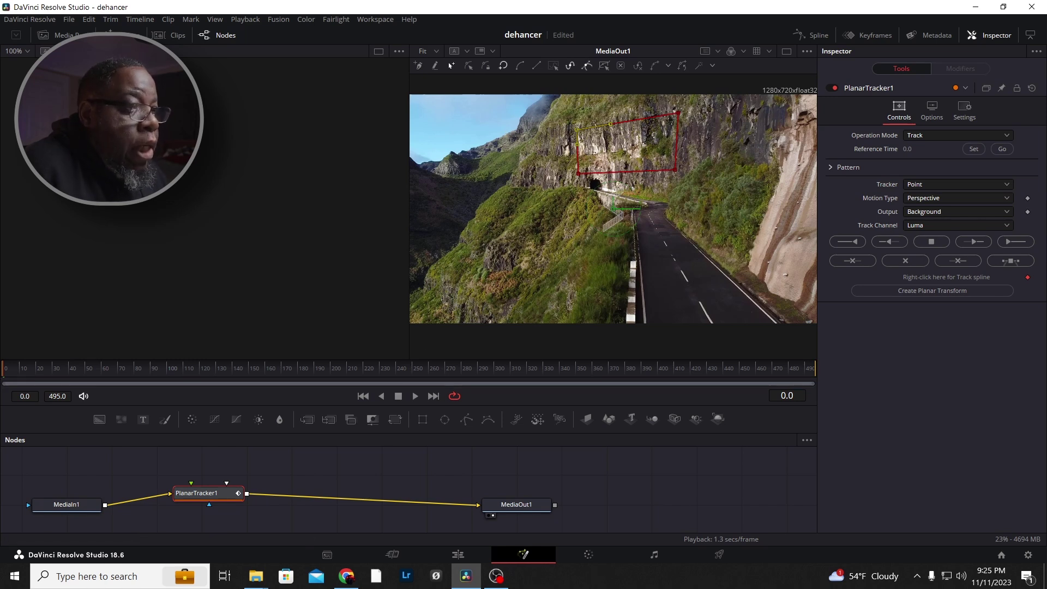
Run Track To End on the cliff region through frame 495, then scrub back to verify the track
left_click(1016, 241)
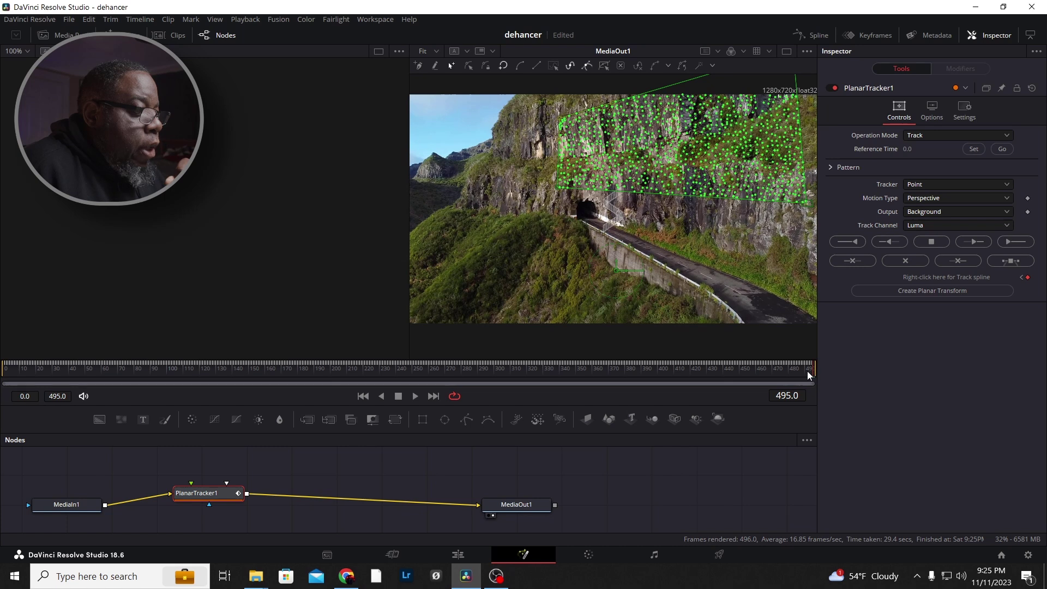
left_click_drag(813, 372, 3, 372)
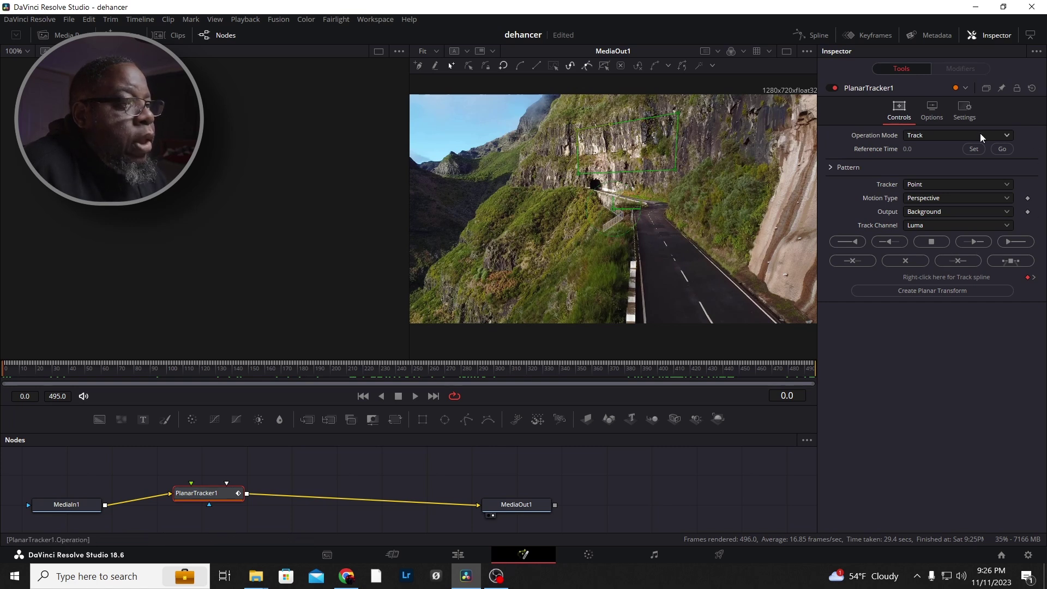
Switch PlanarTracker1's Operation Mode to Corner Pin and zoom the viewer to 100%
left_click(946, 135)
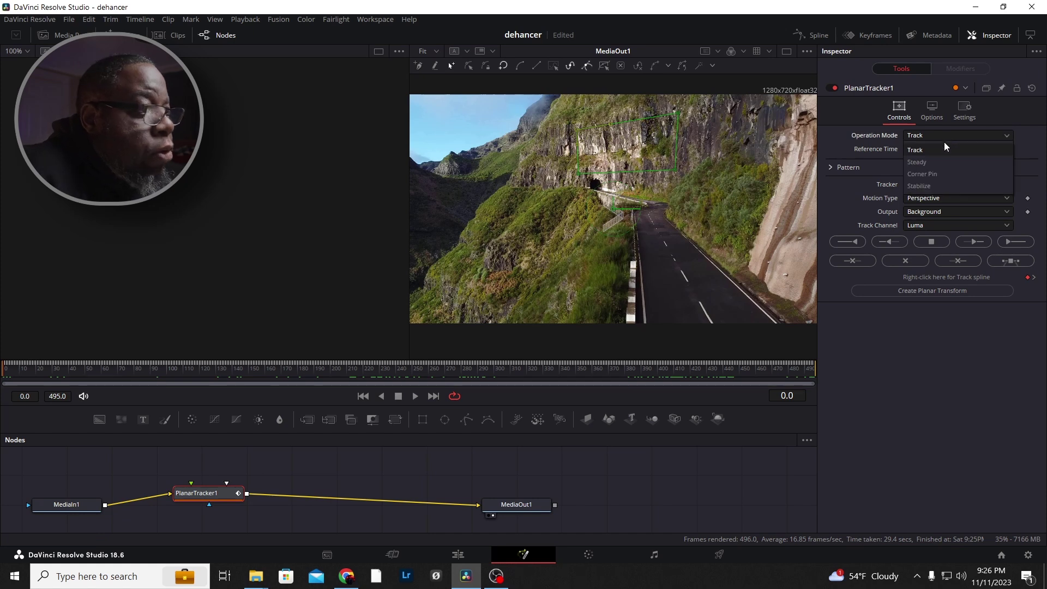
left_click(938, 177)
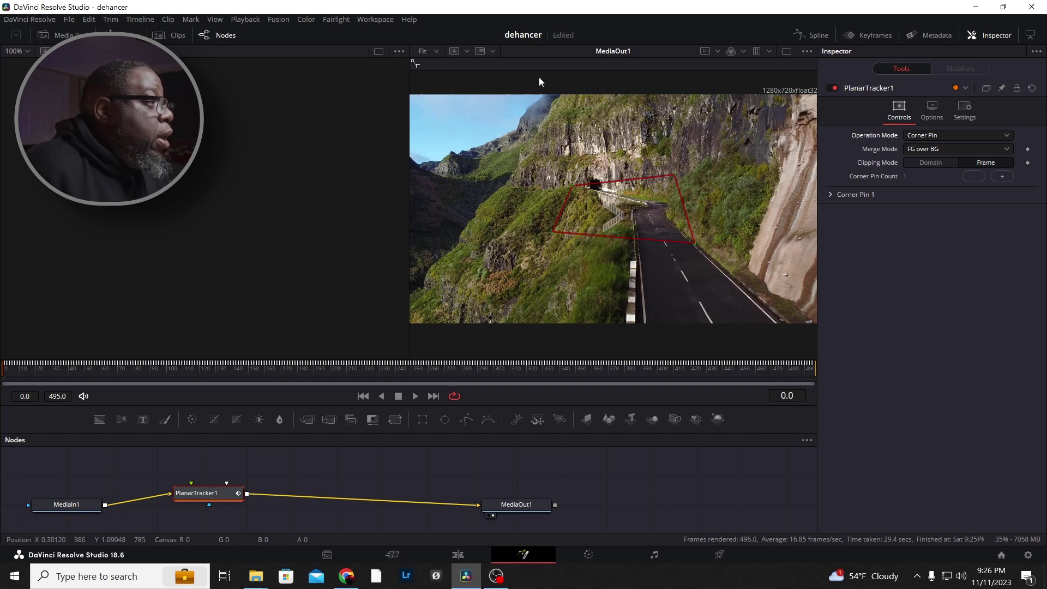
left_click(438, 51)
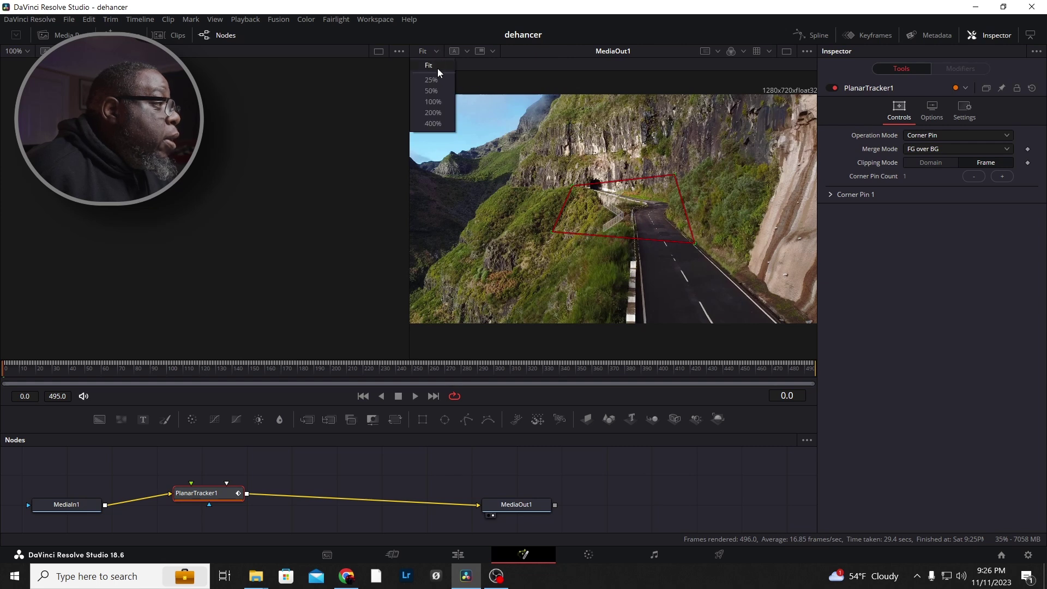
key("ctrl+1")
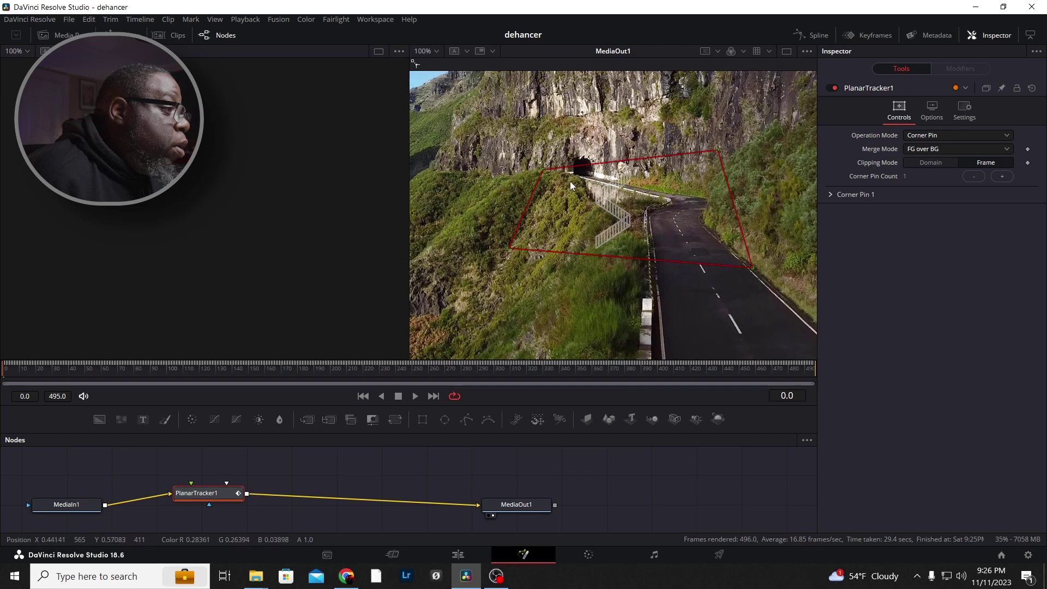
scroll(626, 198, "up", 3)
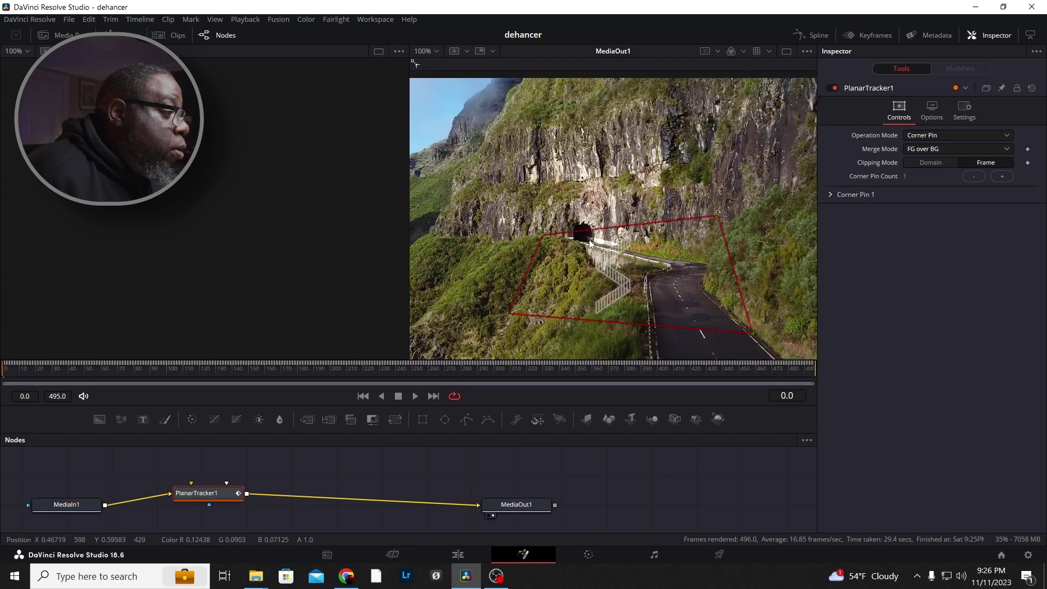
Drag the four corner-pin handles onto the cliff above the tunnel and fit the viewer
left_click_drag(547, 235, 547, 140)
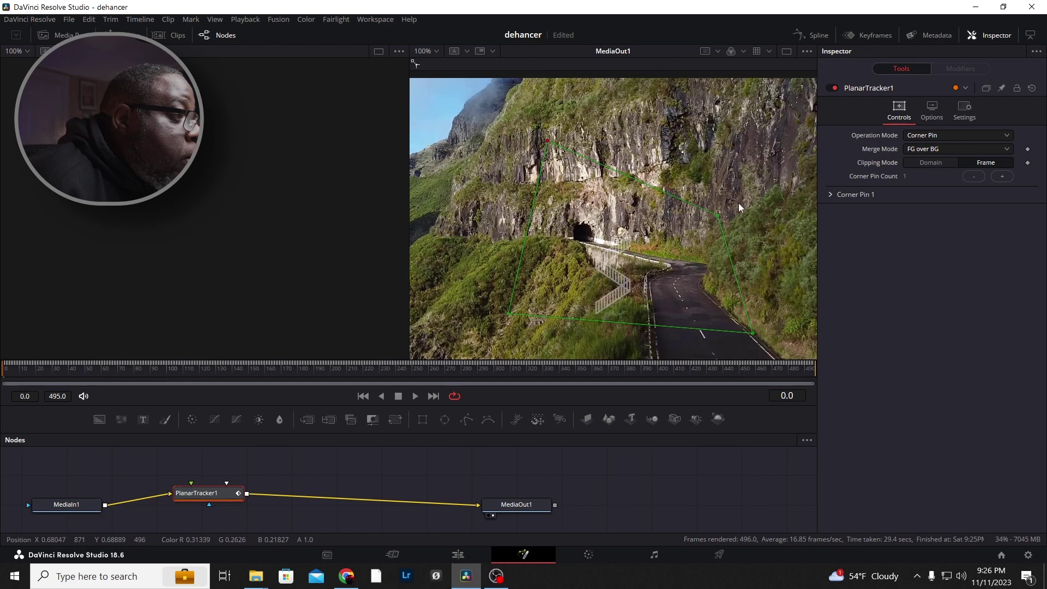
left_click_drag(717, 218, 719, 180)
left_click_drag(692, 143, 661, 117)
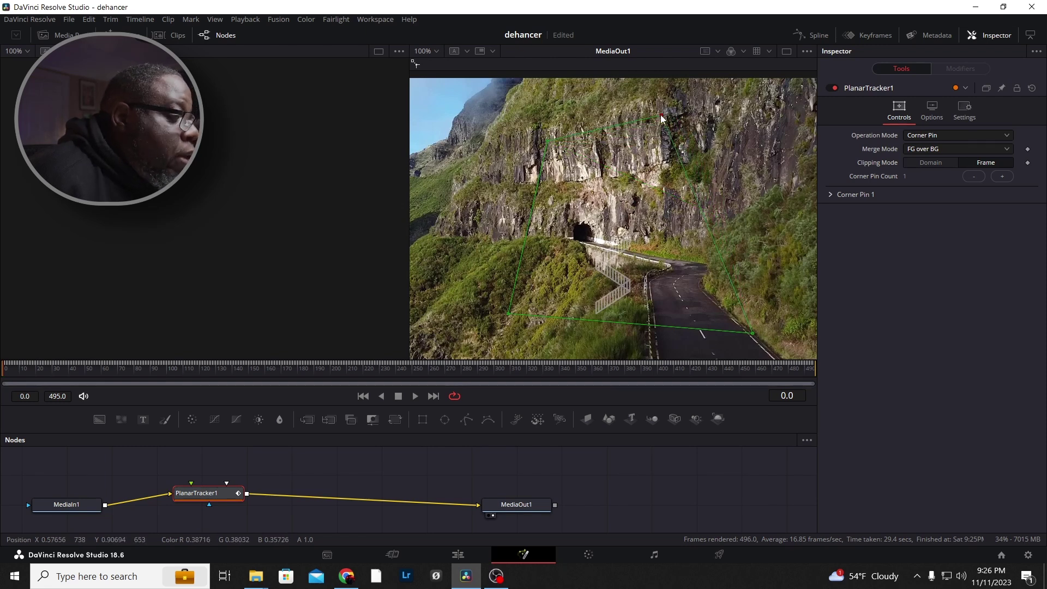
left_click_drag(752, 332, 666, 191)
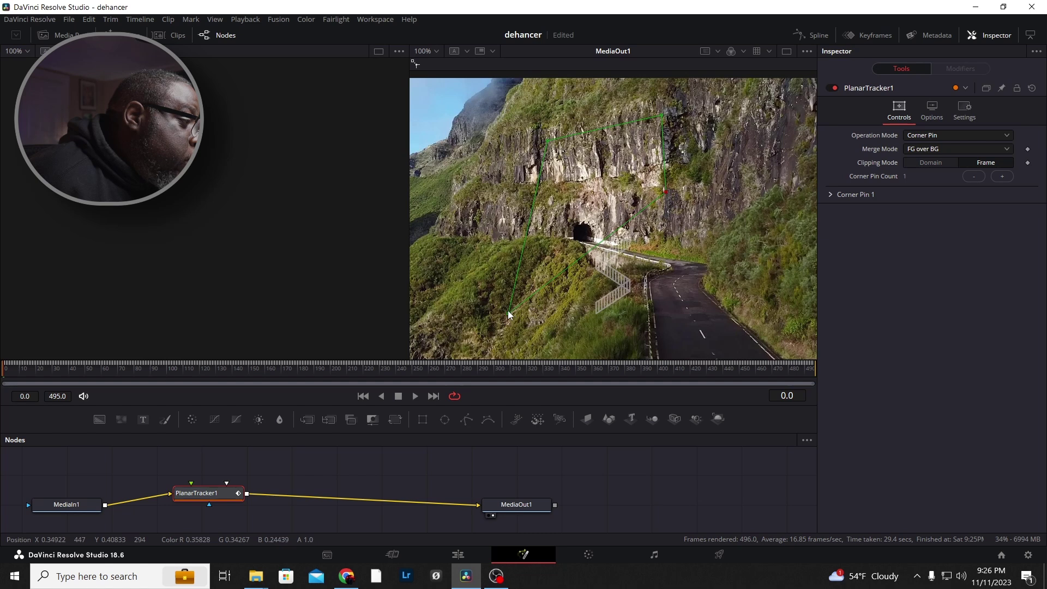
left_click_drag(508, 312, 545, 202)
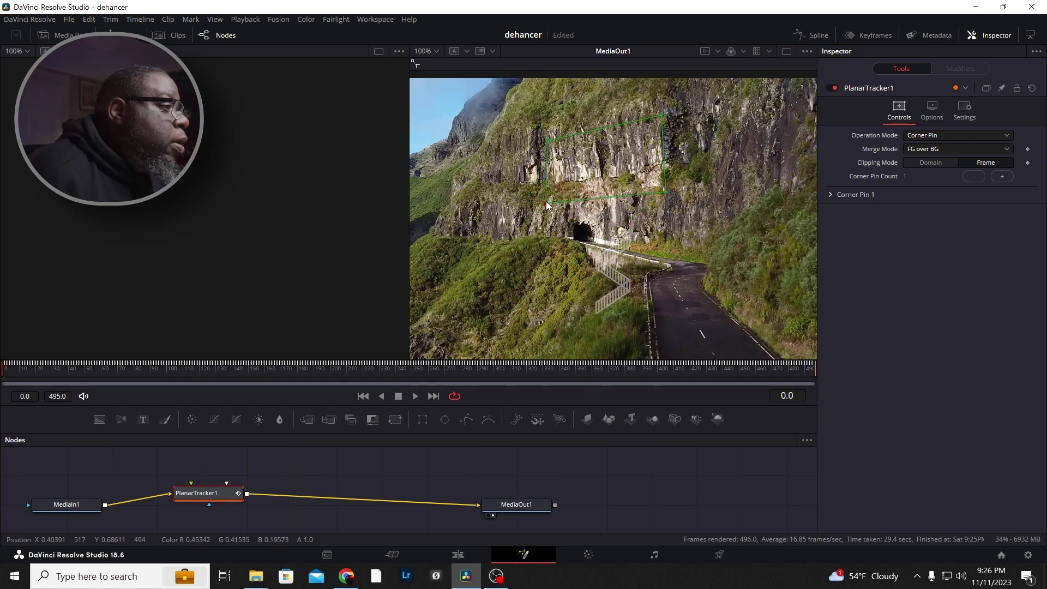
left_click(436, 51)
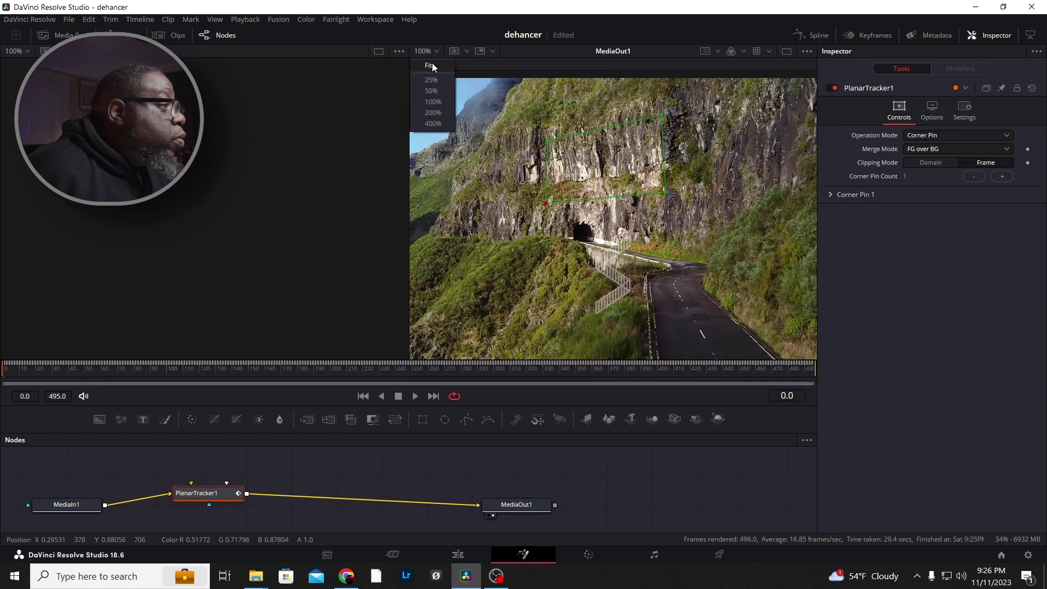
left_click(430, 66)
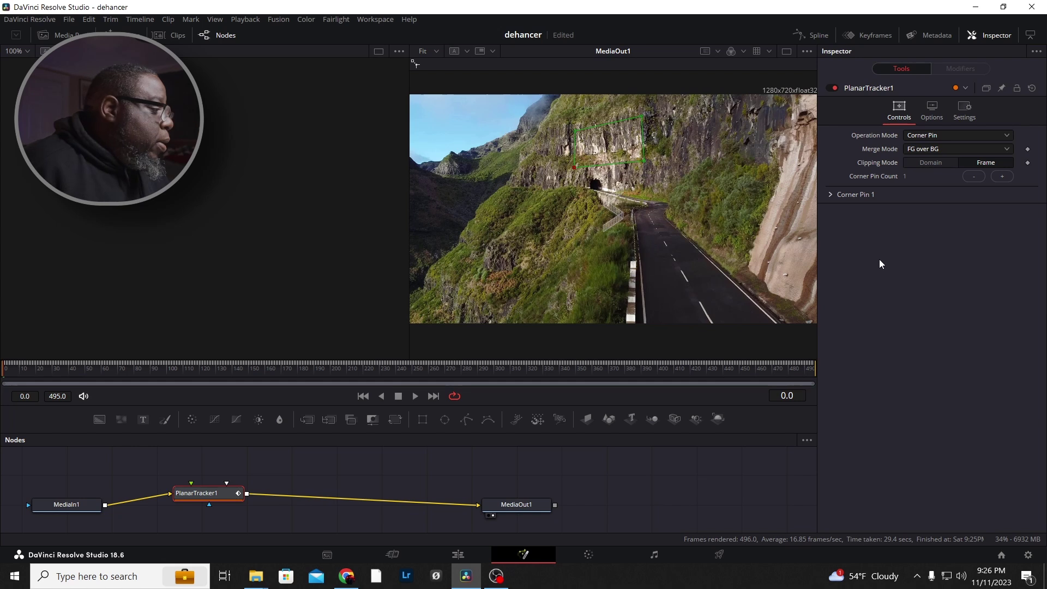
left_click_drag(223, 500, 228, 511)
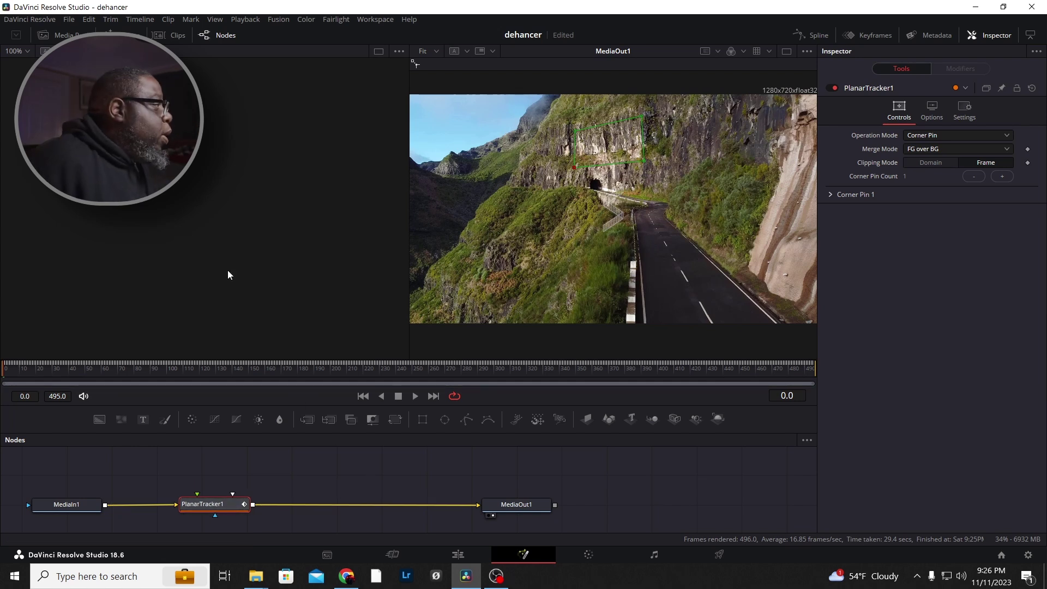
Drop 3d logo.png from the Media Pool in as MediaIn2 and wire it into PlanarTracker1's foreground input
left_click(44, 35)
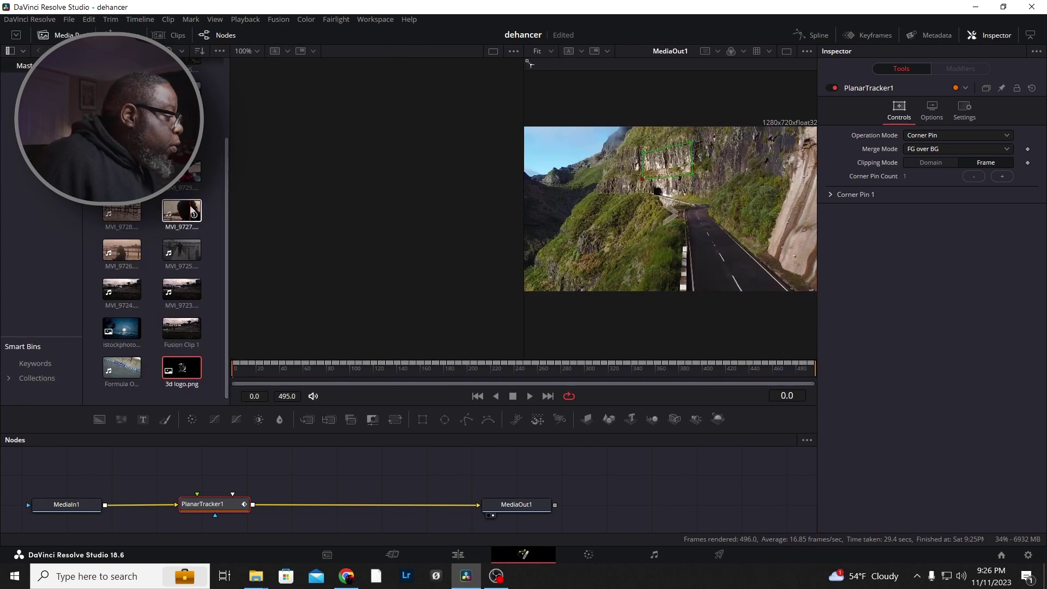
left_click_drag(192, 367, 215, 457)
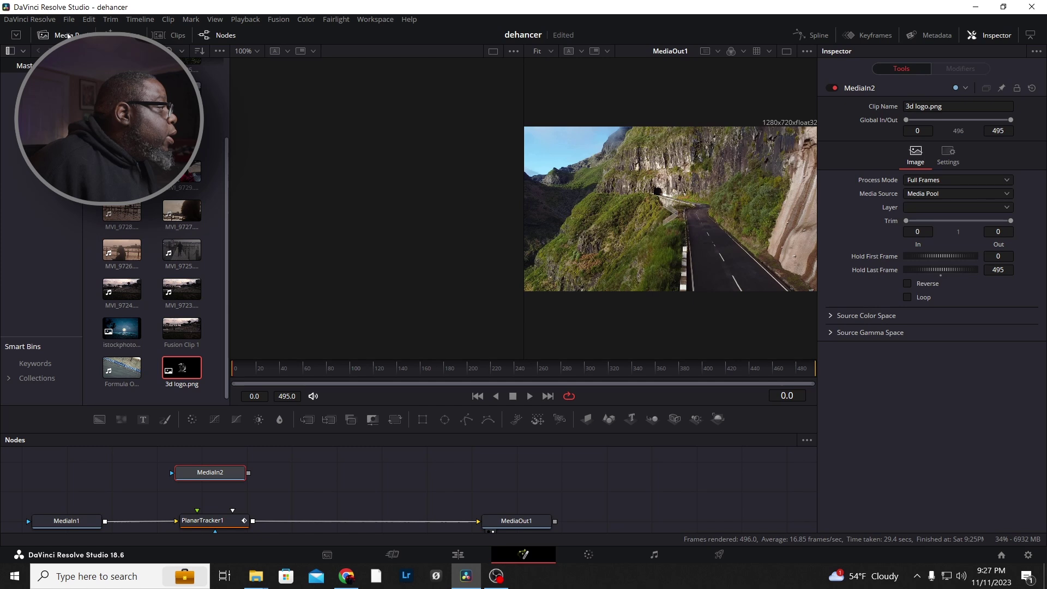
left_click(44, 35)
left_click_drag(219, 474, 221, 467)
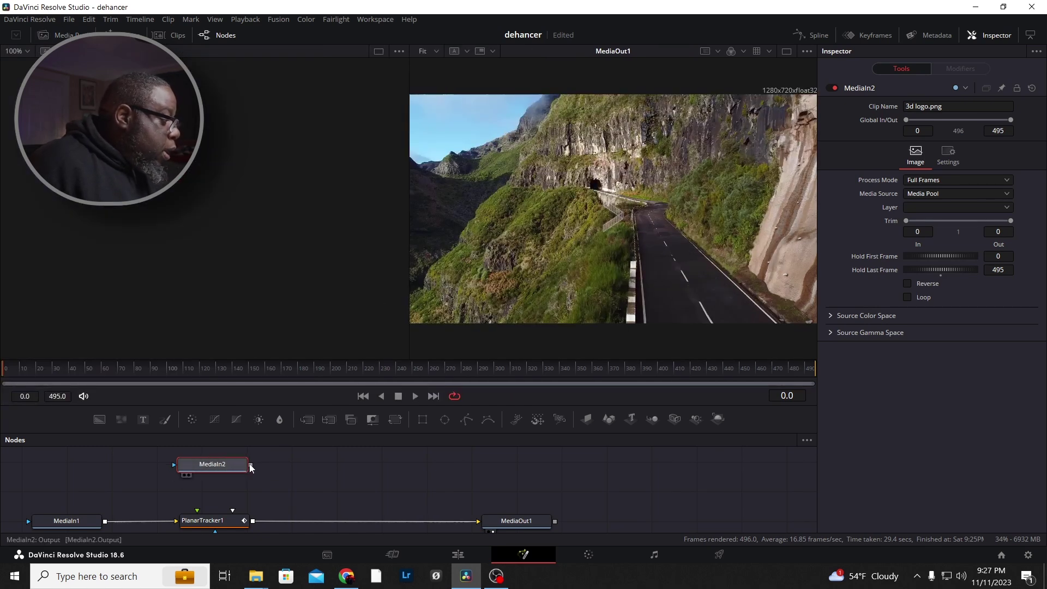
left_click_drag(251, 464, 206, 520)
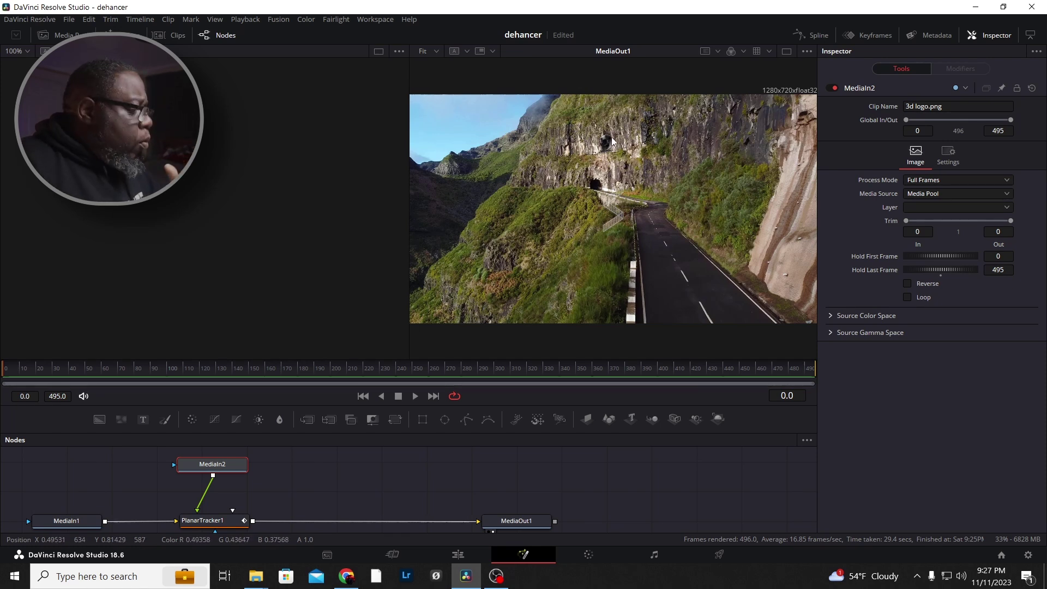
scroll(314, 482, "up", 1)
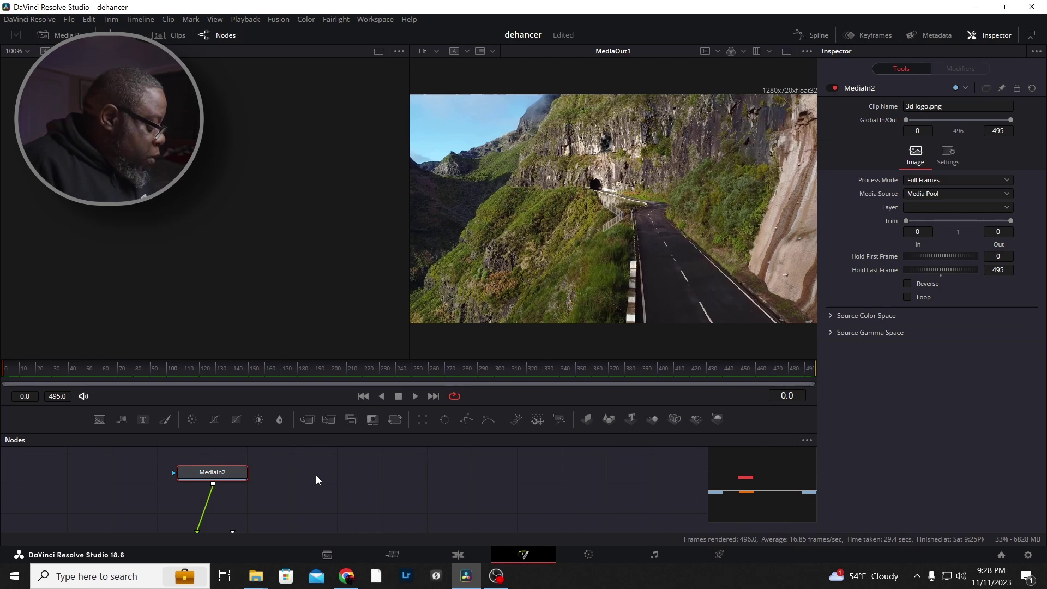
Add a Transform node to the logo, scale it to size 3.29, and save the project
key("shift+space")
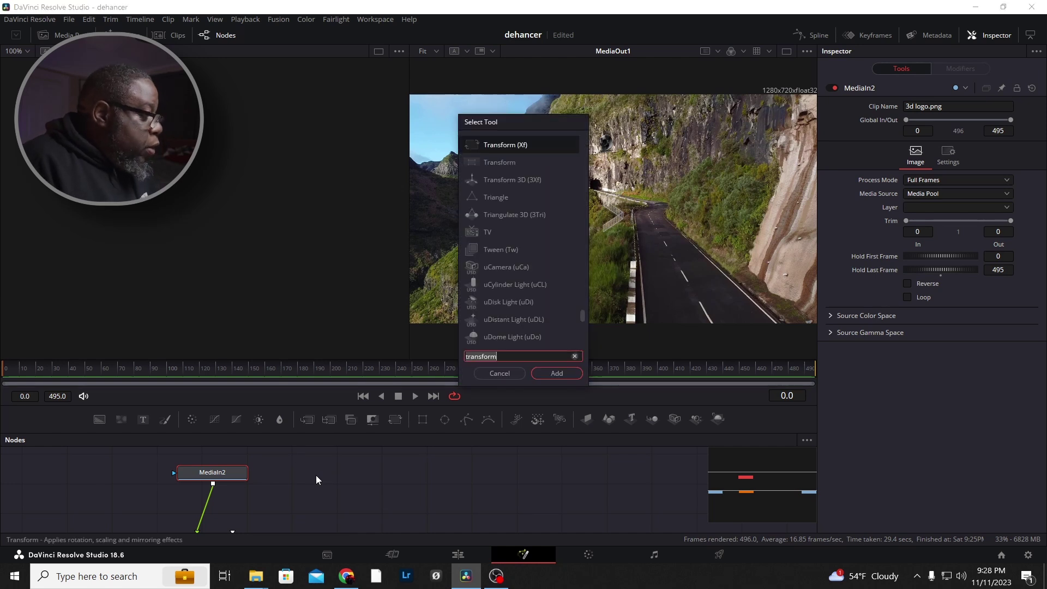
left_click(549, 374)
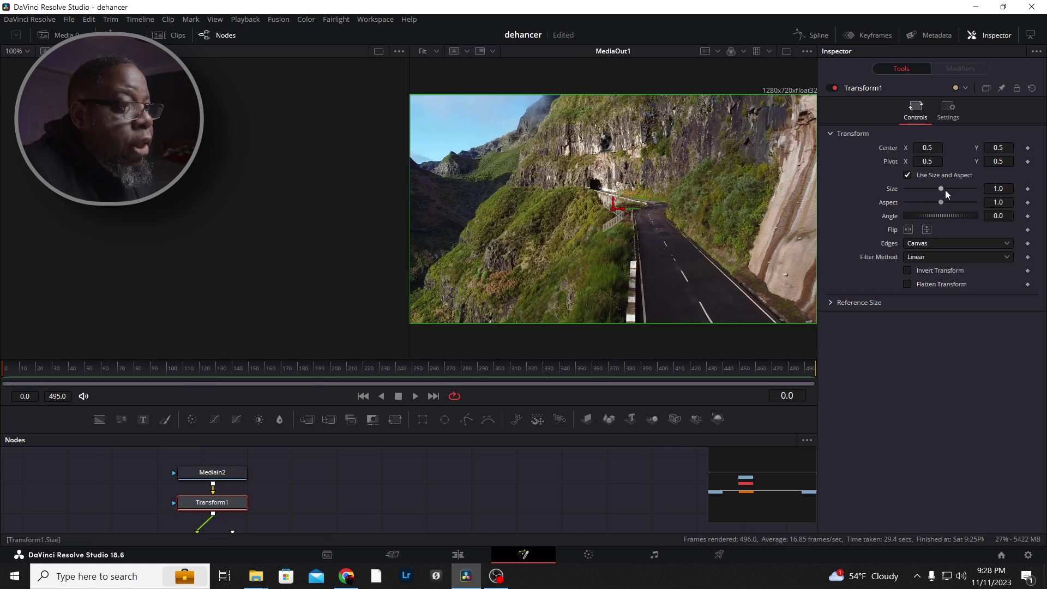
left_click_drag(951, 190, 958, 190)
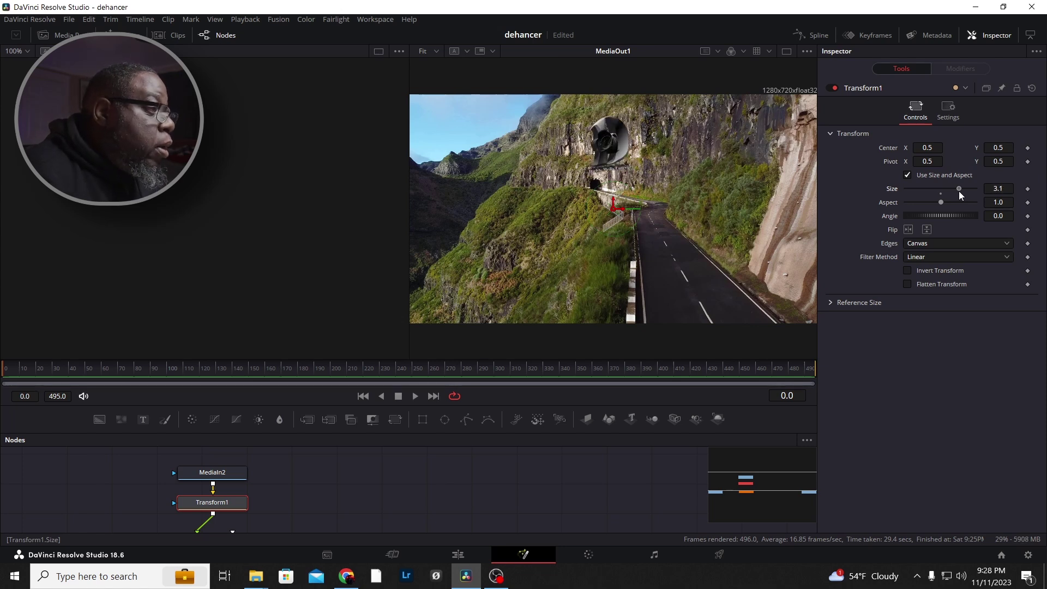
left_click(958, 189)
key("ctrl+s")
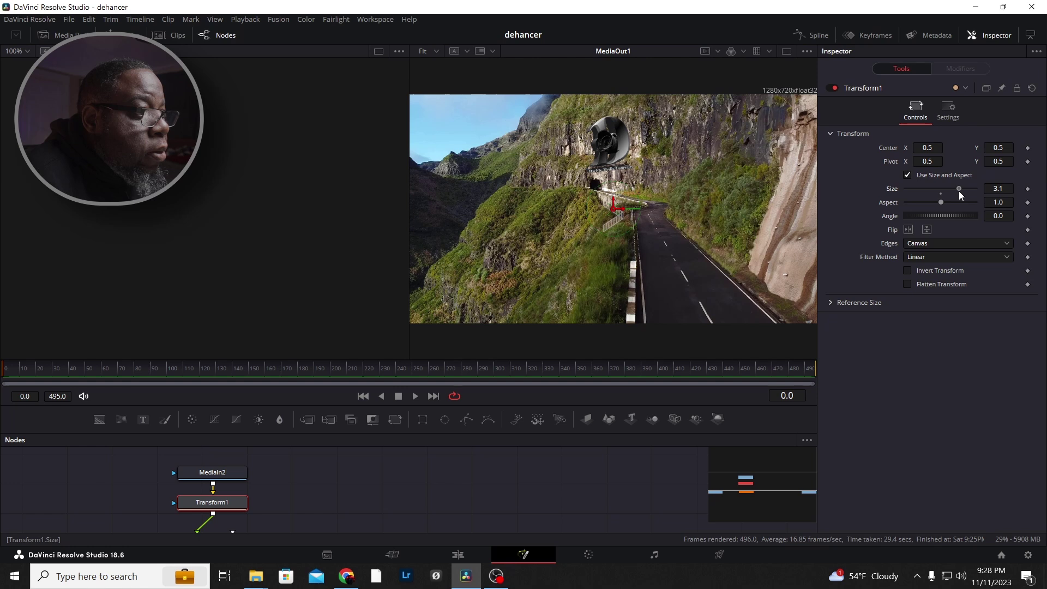
left_click_drag(959, 191, 960, 191)
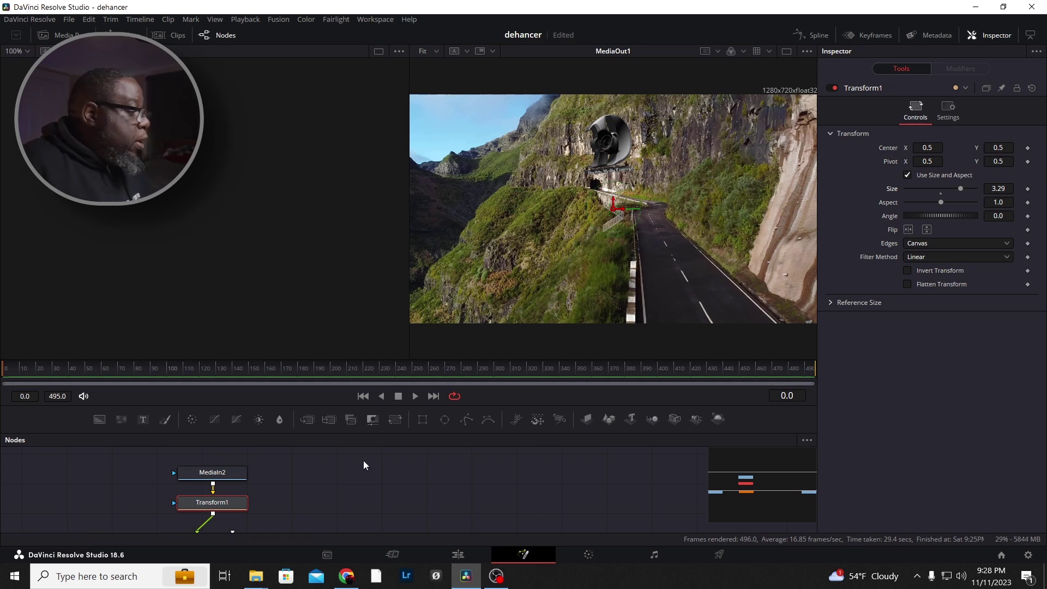
Play the composite to preview the pinned logo, then return to the Edit page
left_click(415, 397)
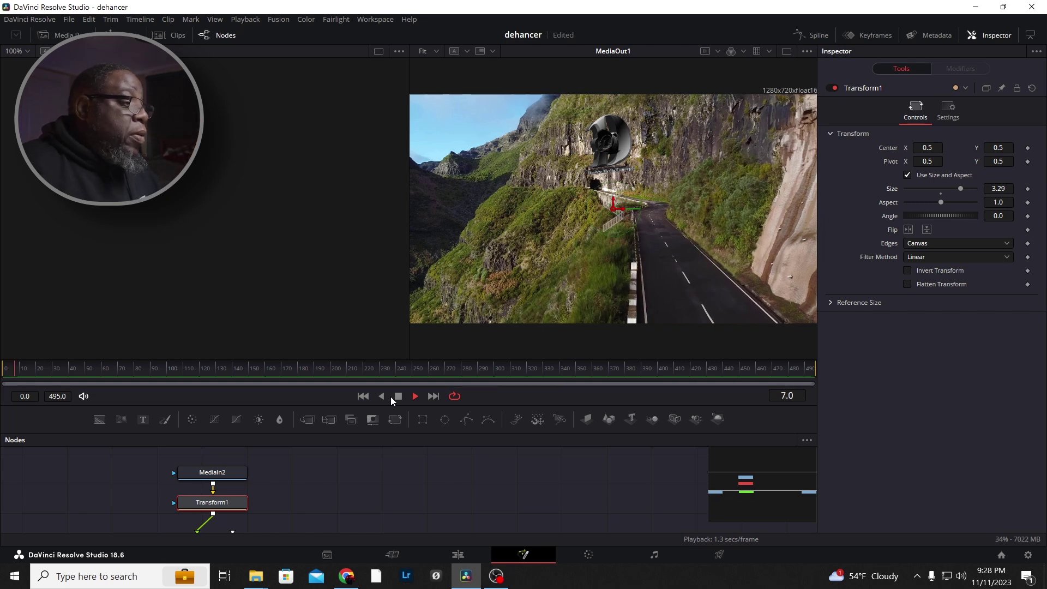
left_click(398, 397)
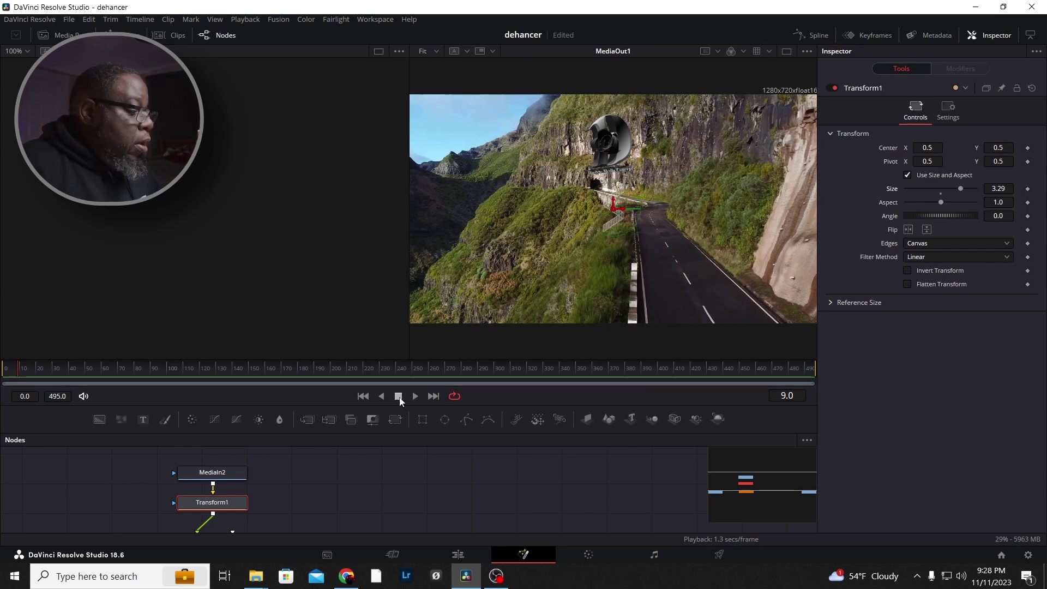
left_click(464, 556)
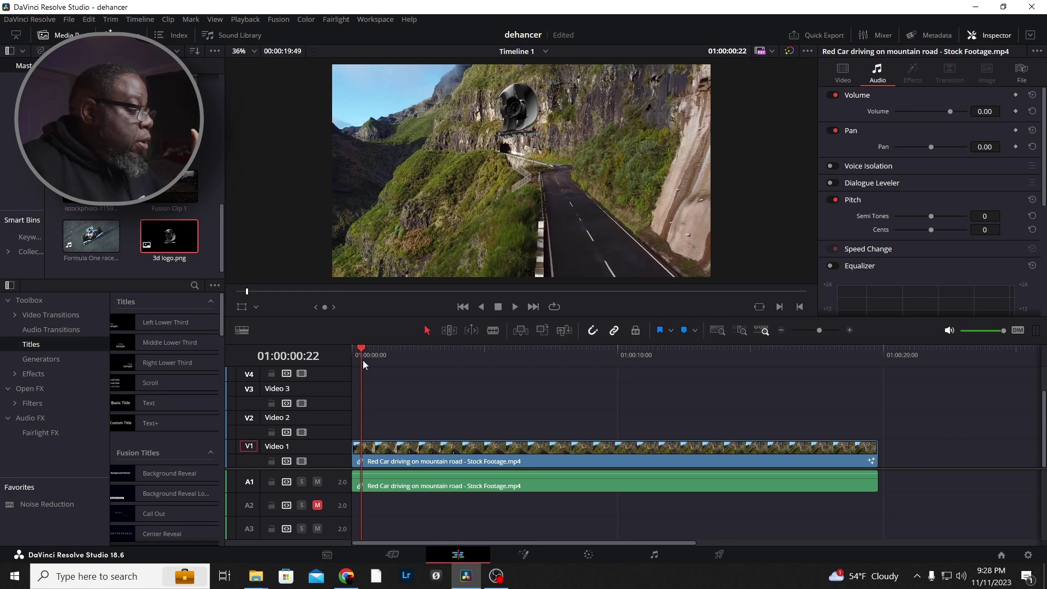
Scrub through the road clip to about twelve seconds, then go back to the timeline's start
left_click_drag(368, 347, 424, 348)
left_click_drag(506, 346, 671, 350)
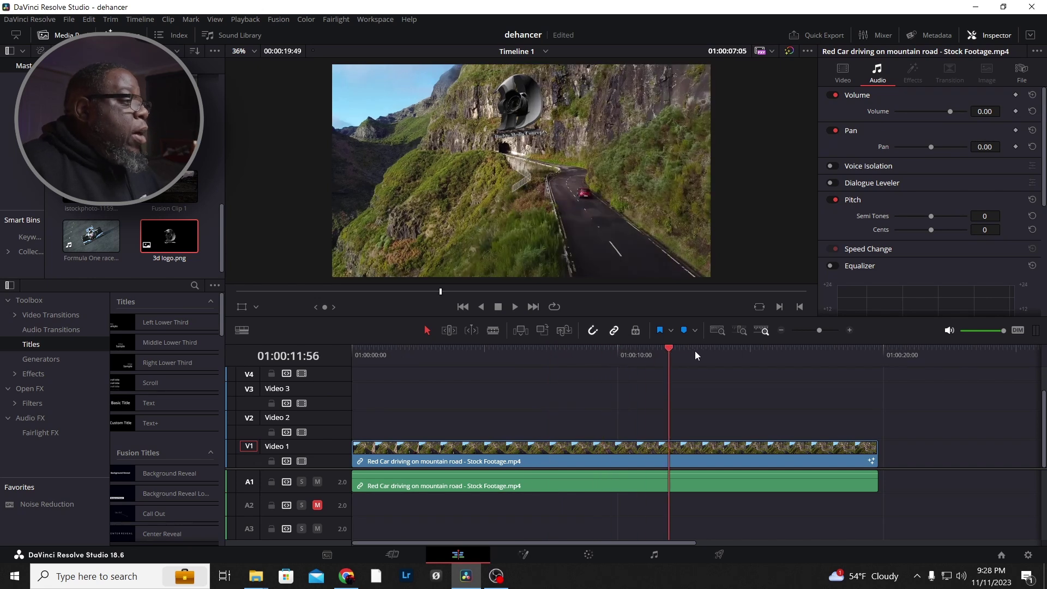
left_click(695, 352)
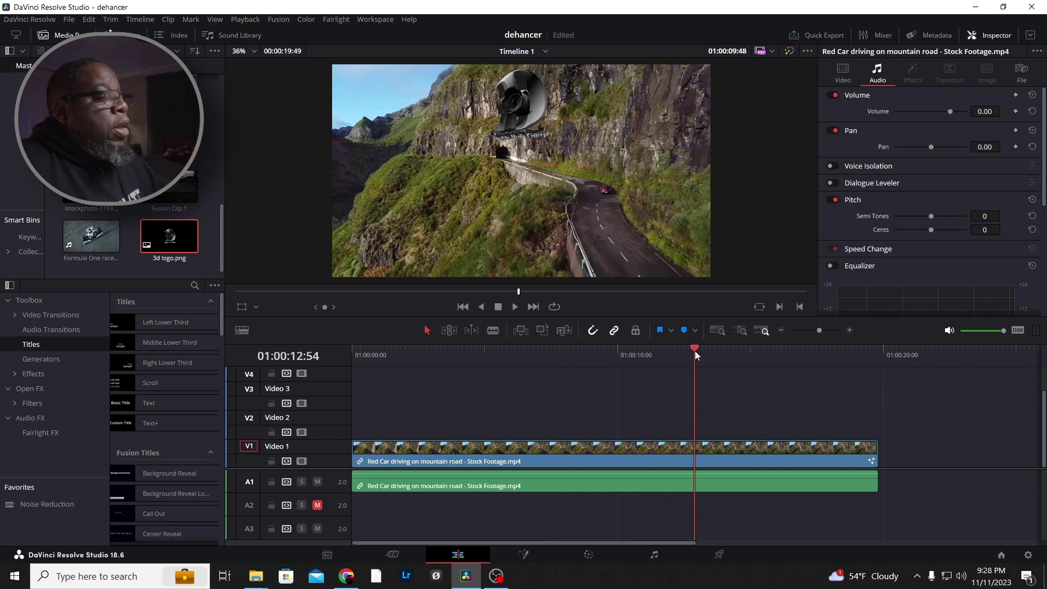
left_click(355, 372)
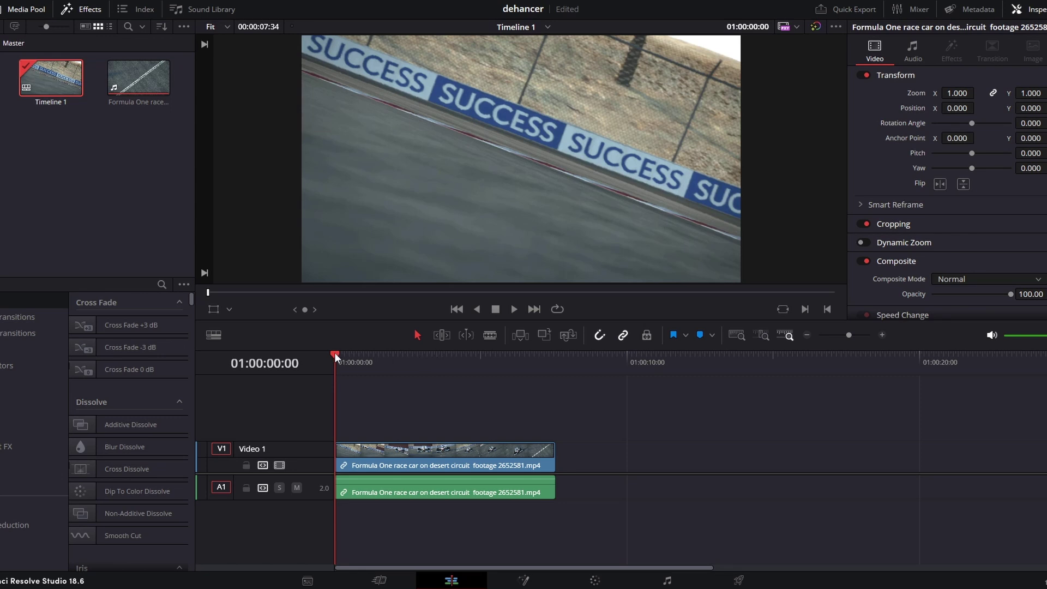
Scrub to the overhead race car shot and trim the clip's end back to that frame
left_click_drag(335, 353, 312, 365)
left_click_drag(333, 354, 539, 368)
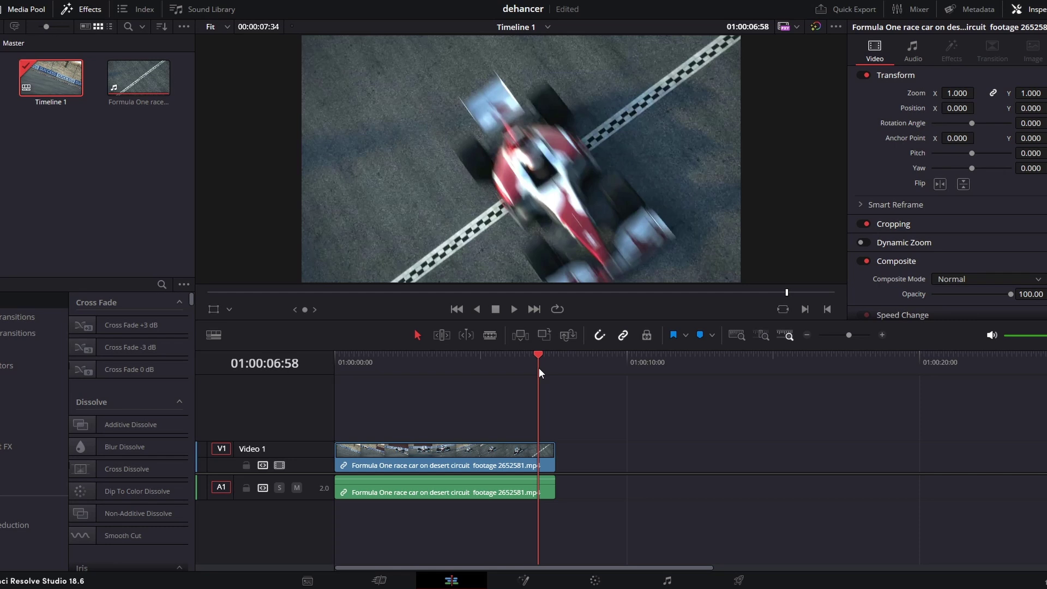
left_click_drag(539, 368, 536, 369)
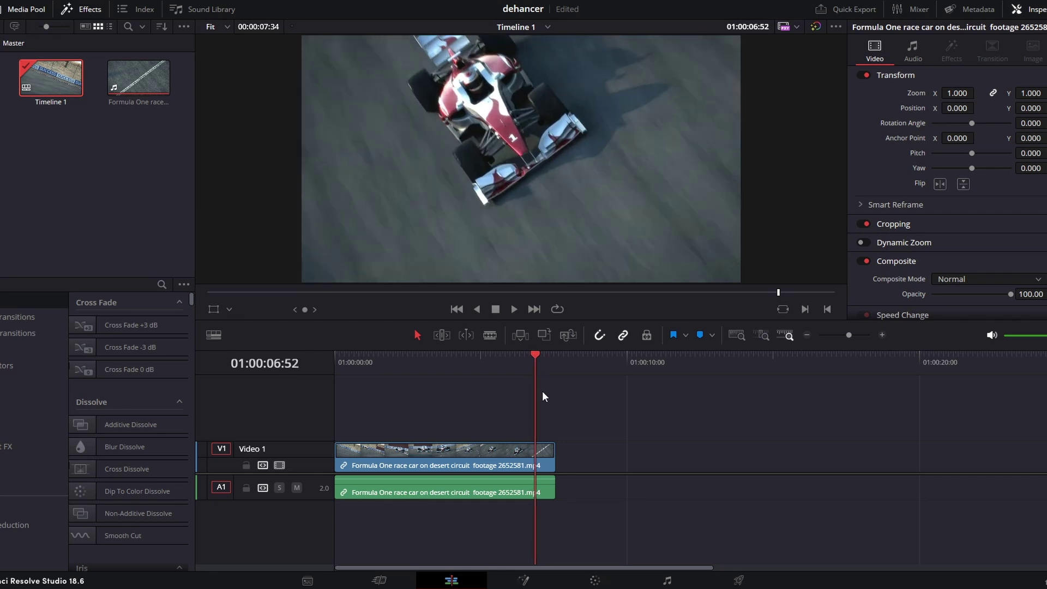
left_click_drag(555, 460, 535, 461)
Trim 40 frames off the clip's start and open it on the Fusion page
left_click_drag(535, 349, 317, 355)
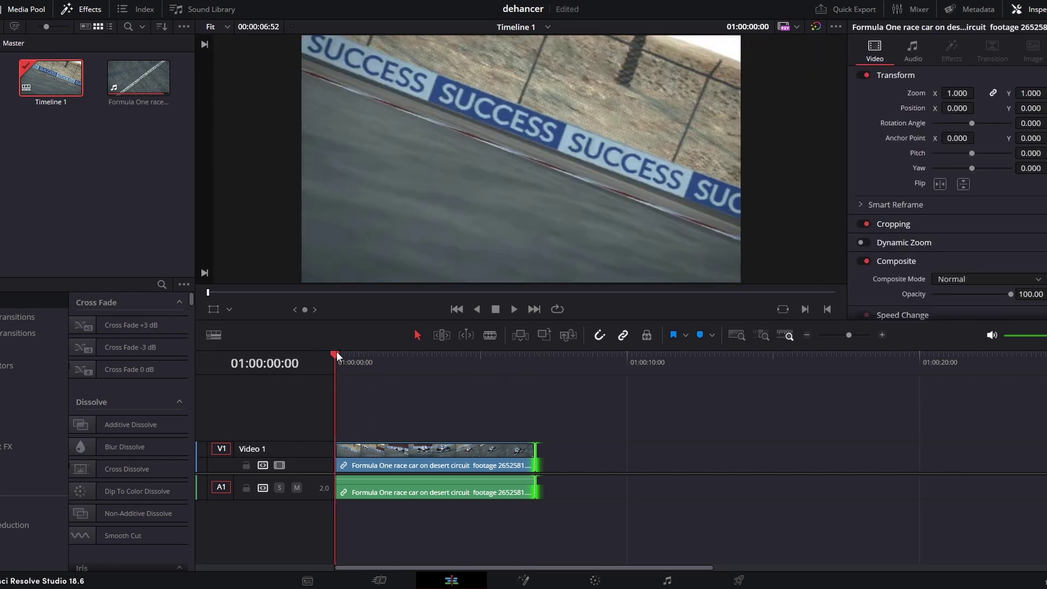
left_click_drag(345, 352, 355, 351)
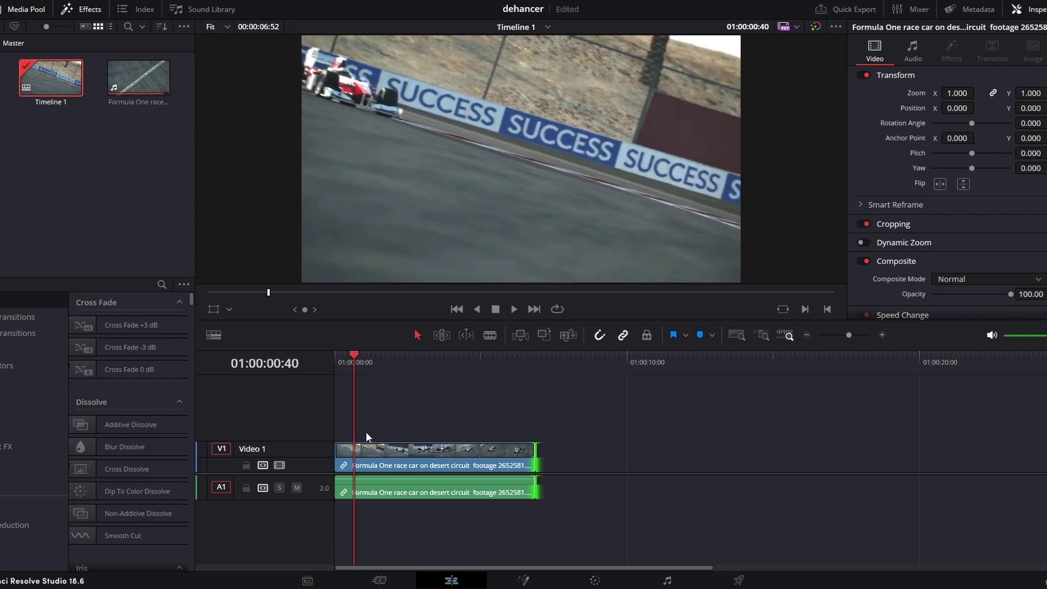
left_click_drag(331, 452, 390, 457)
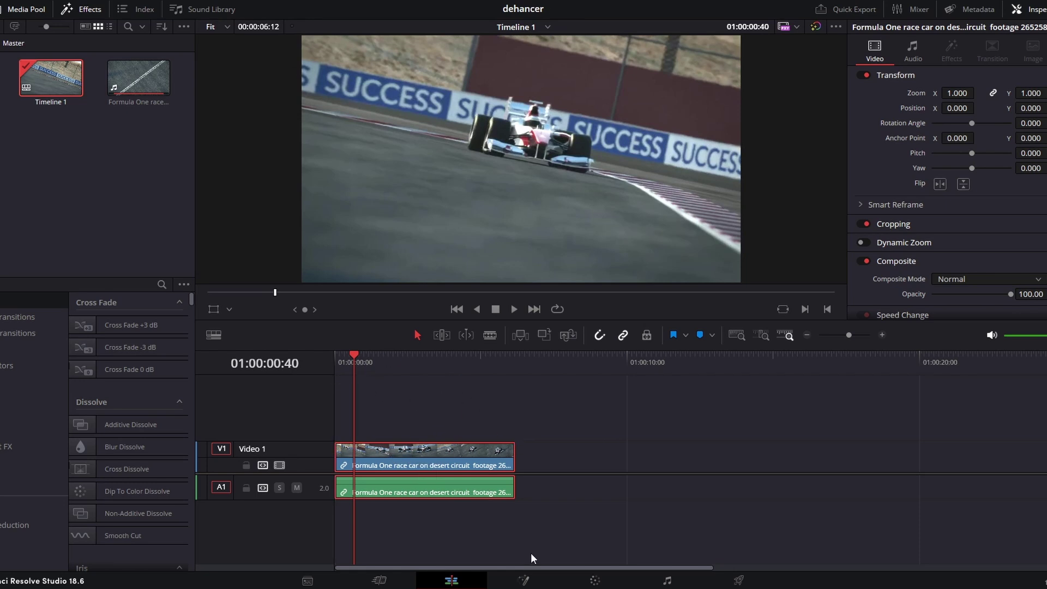
left_click(523, 581)
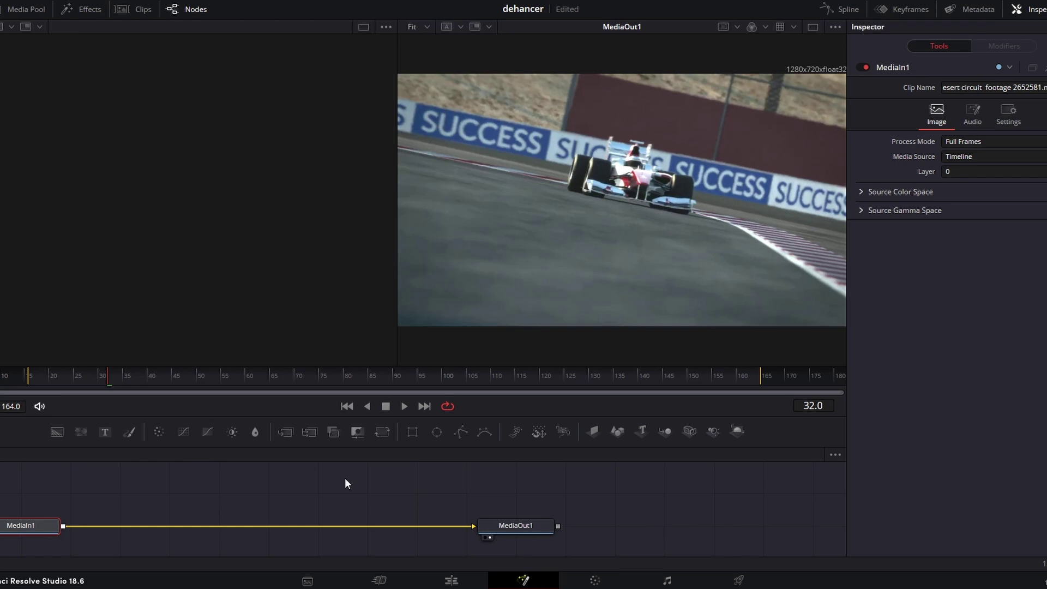
Search 'tracker' and insert a Tracker1 node between MediaIn1 and MediaOut1, nudging it along the link
key("shift+space")
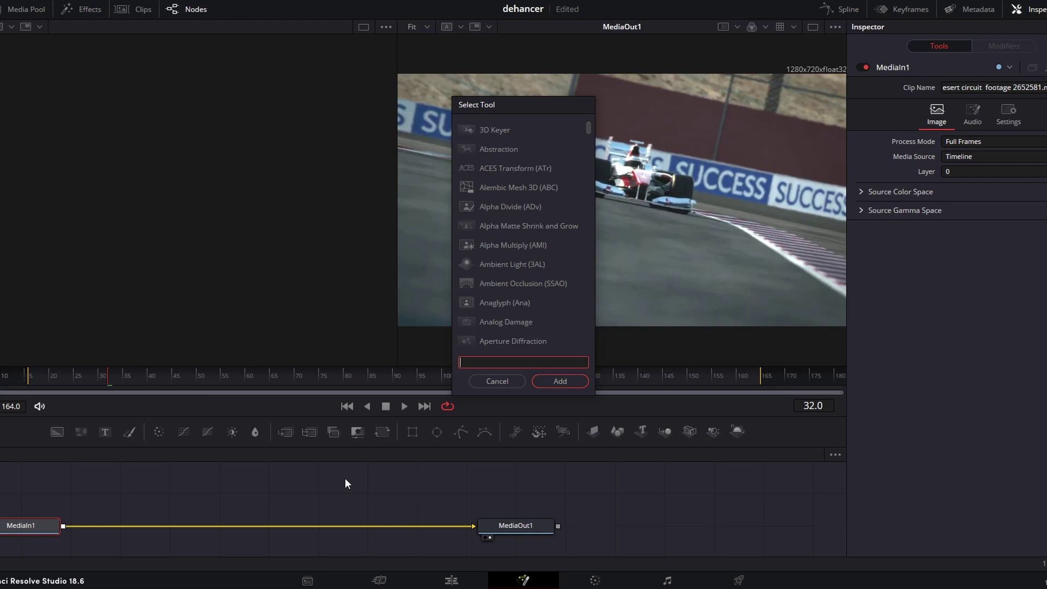
type("trac")
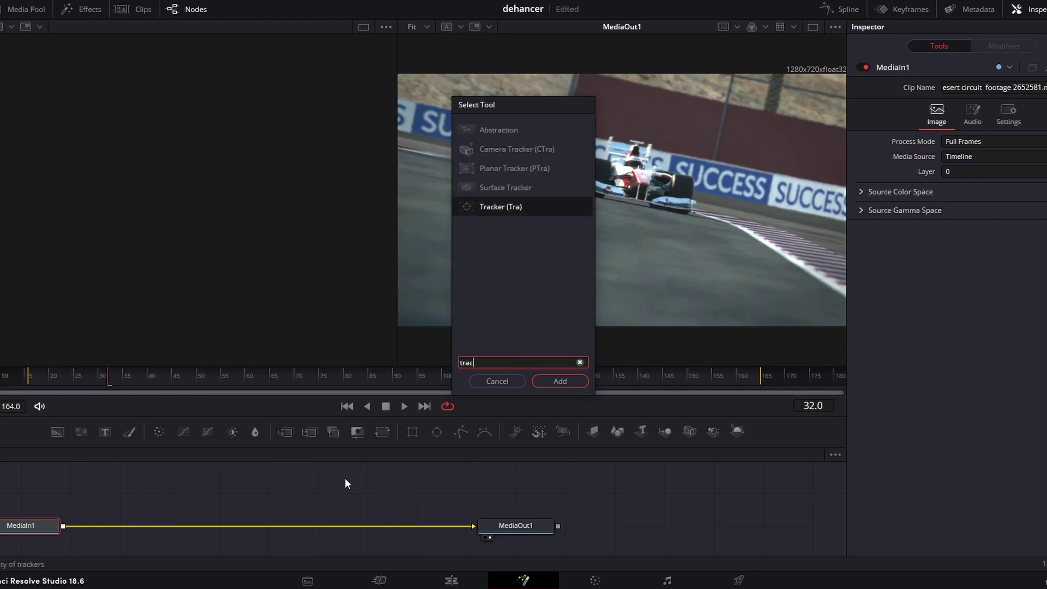
type("ker")
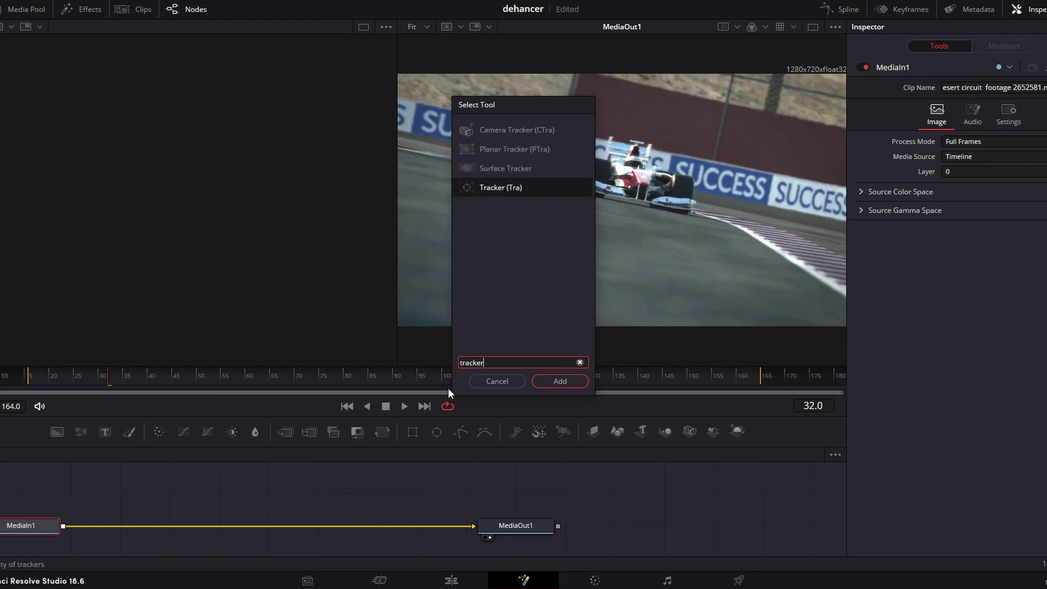
left_click(518, 188)
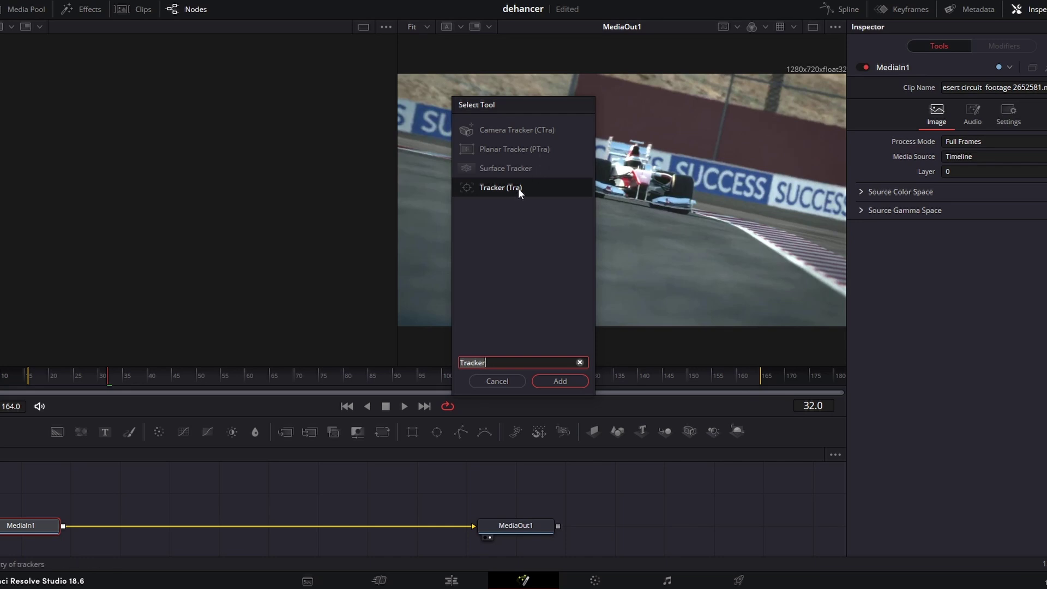
left_click(570, 382)
left_click_drag(122, 527, 145, 528)
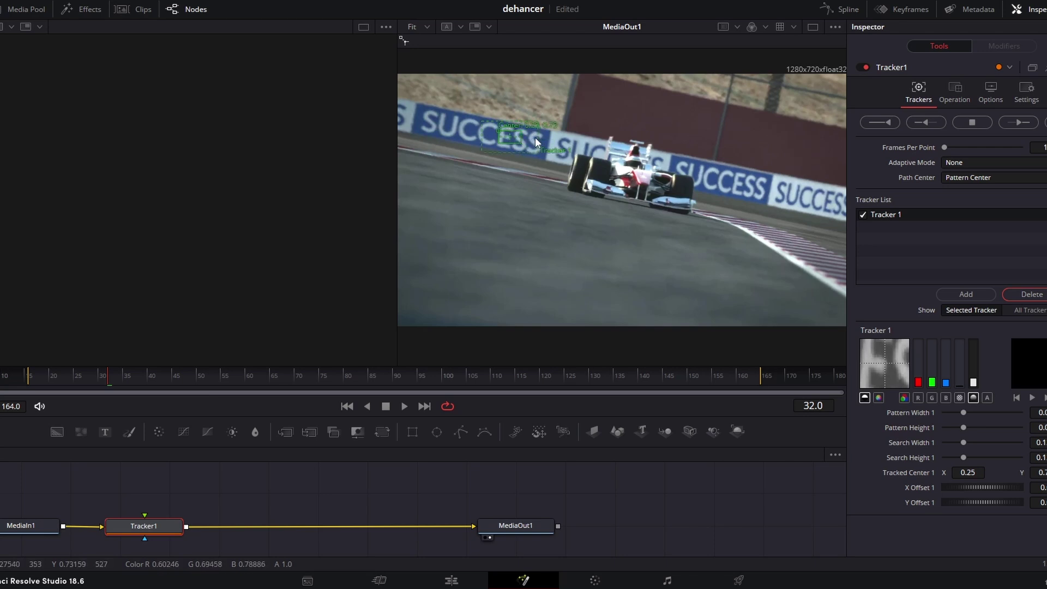
At 100% zoom, place Tracker 1 on the race car's nose and enlarge its search and pattern boxes
left_click(427, 30)
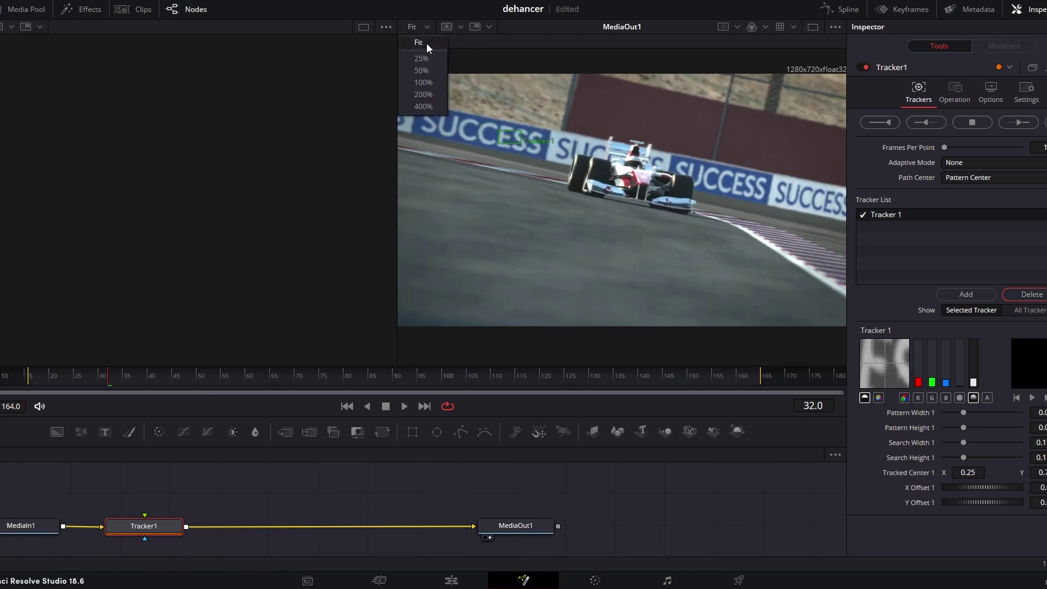
left_click(433, 83)
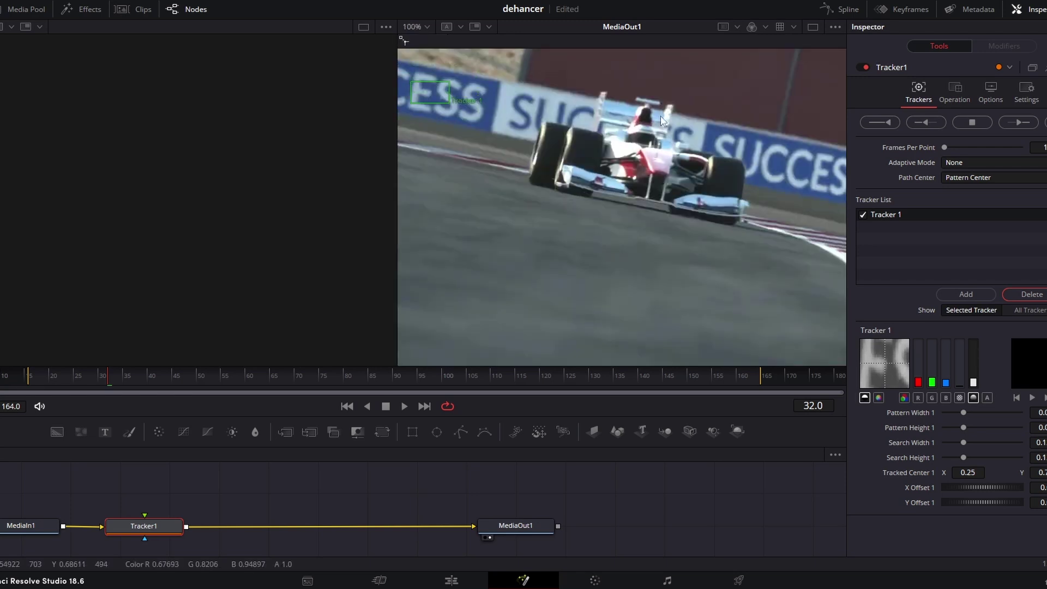
mouse_move(424, 101)
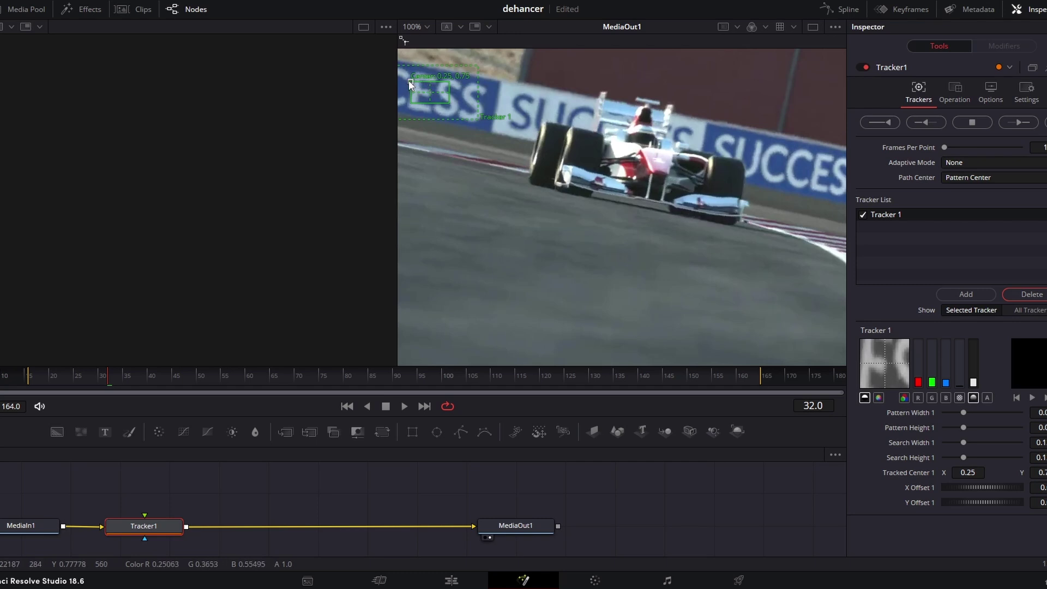
left_click_drag(408, 80, 612, 156)
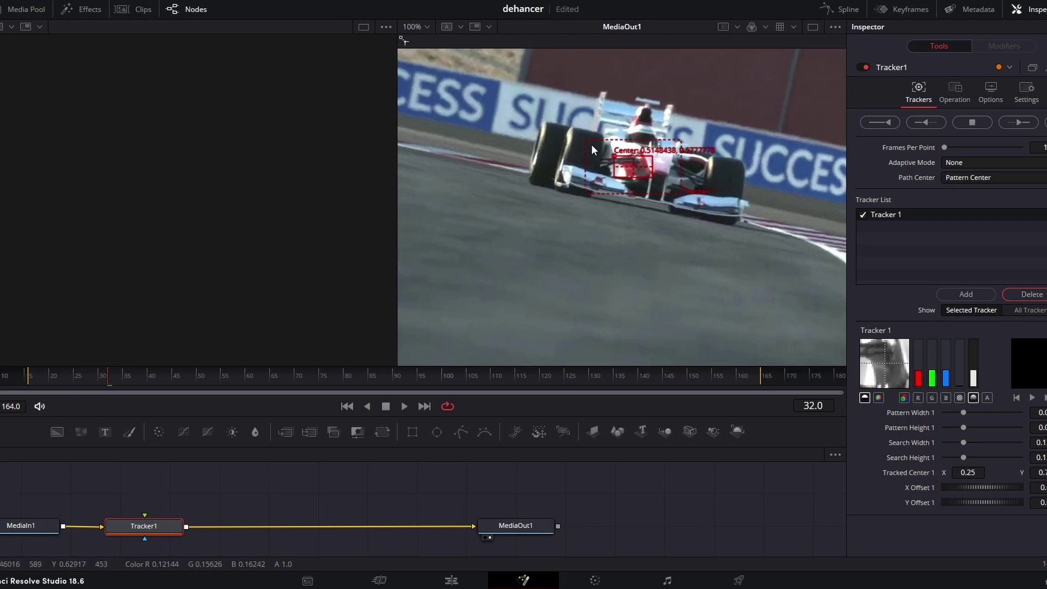
left_click_drag(587, 140, 574, 120)
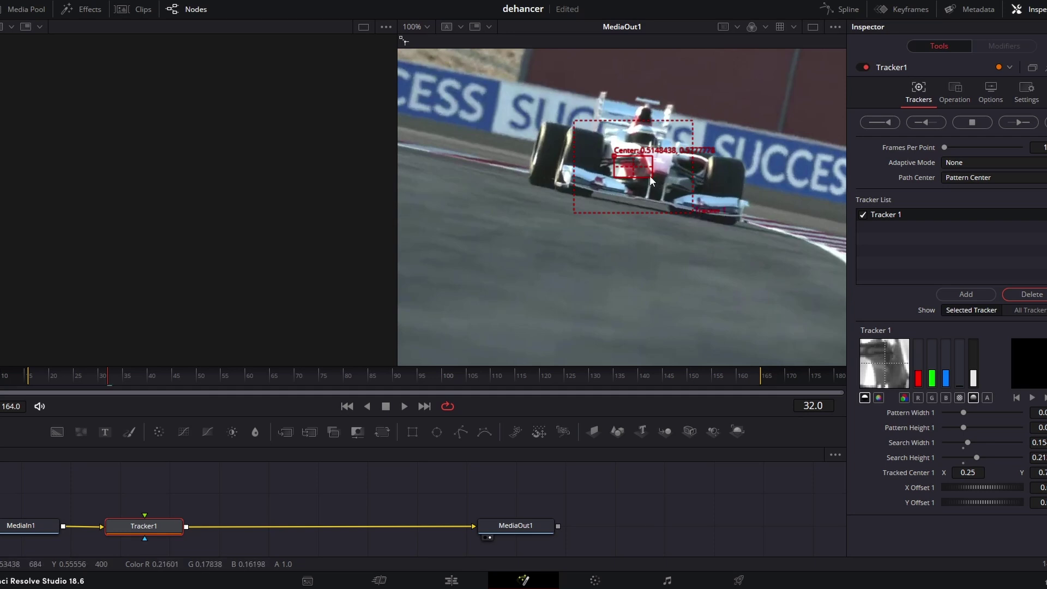
left_click_drag(650, 176, 659, 183)
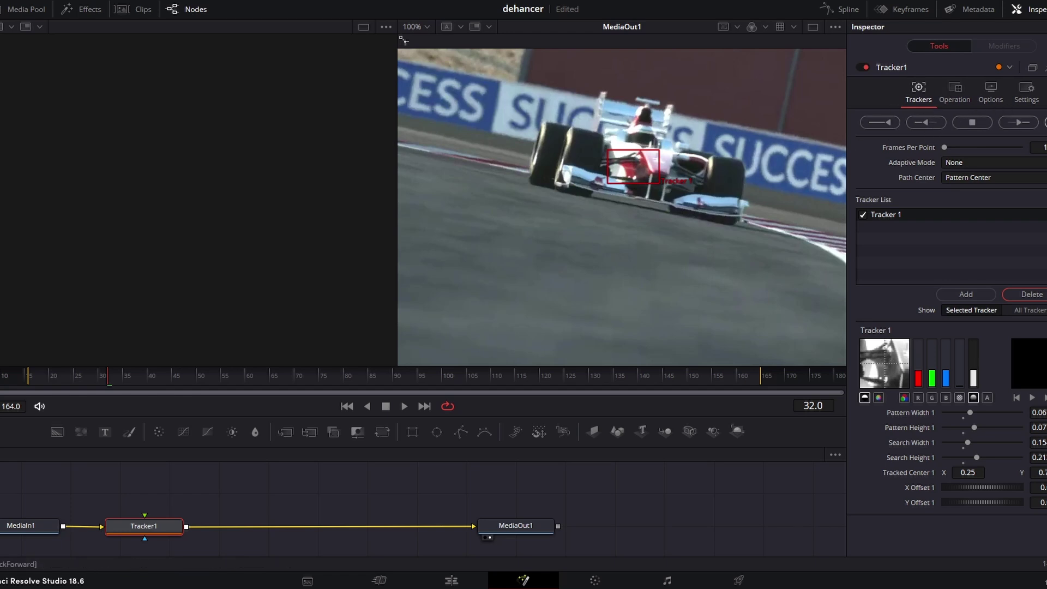
Track the car's pattern forward from frame 16 to 164, then scrub back to review the path
left_click(1018, 122)
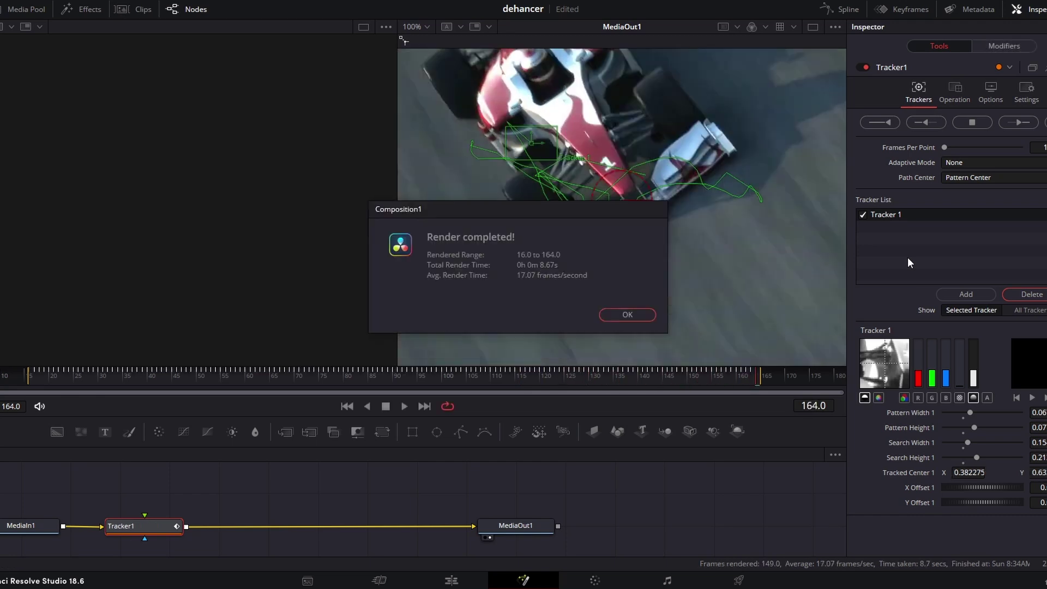
left_click(635, 314)
left_click_drag(755, 382, 51, 377)
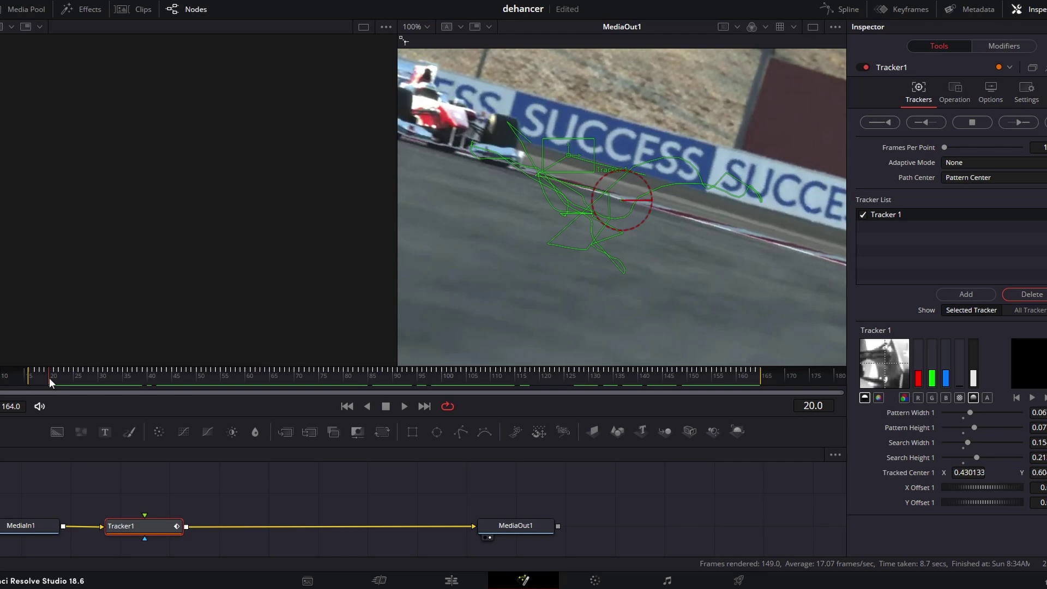
Save the project, then reposition Tracker 1 and make its search area shorter and slightly wider
mouse_move(49, 378)
left_mouse_down()
mouse_move(36, 378)
mouse_move(72, 381)
mouse_move(49, 379)
left_mouse_up()
mouse_move(49, 380)
left_mouse_down()
mouse_move(31, 379)
mouse_move(63, 385)
left_mouse_up()
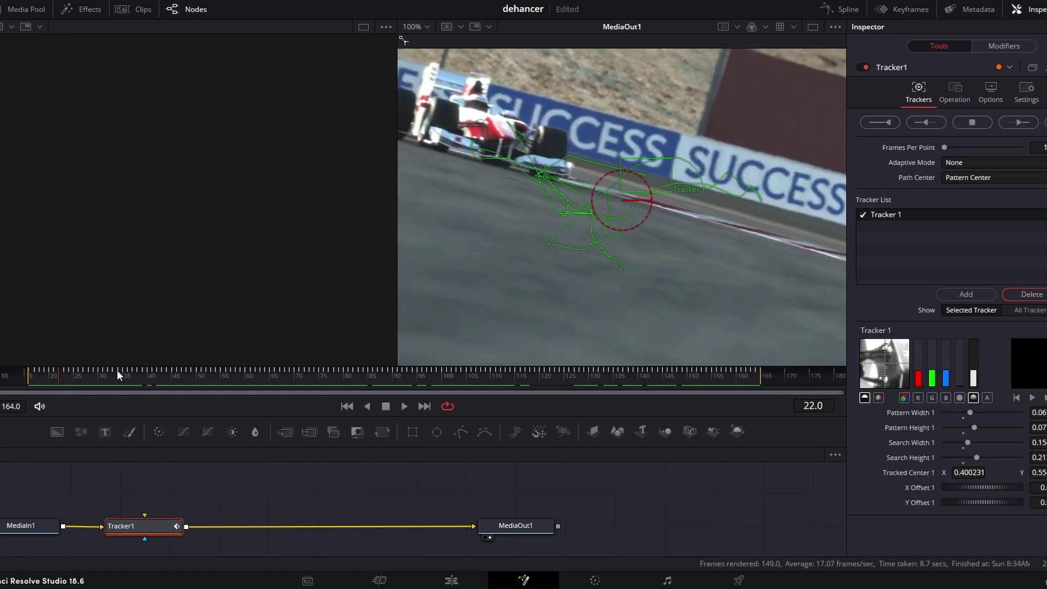
mouse_move(717, 147)
key("ctrl+s")
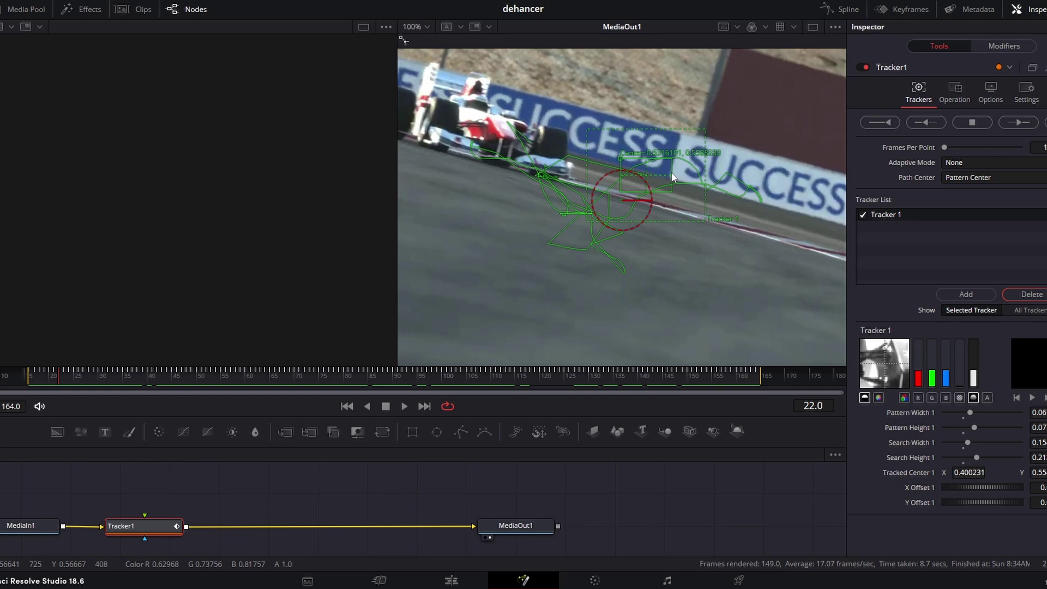
left_click_drag(620, 158, 458, 116)
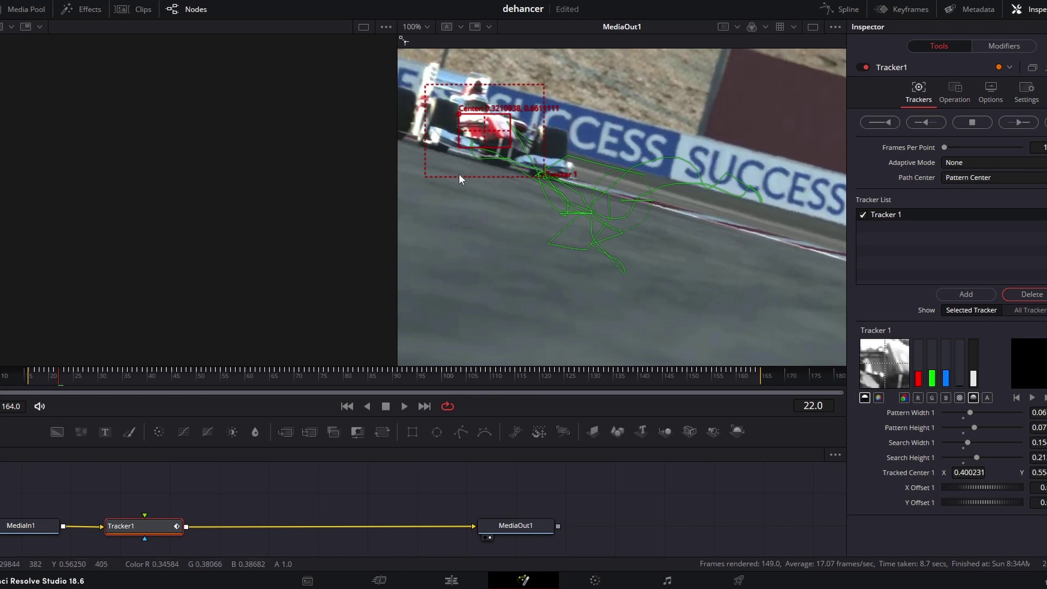
mouse_move(423, 174)
left_mouse_down()
mouse_move(423, 161)
mouse_move(436, 162)
left_mouse_up()
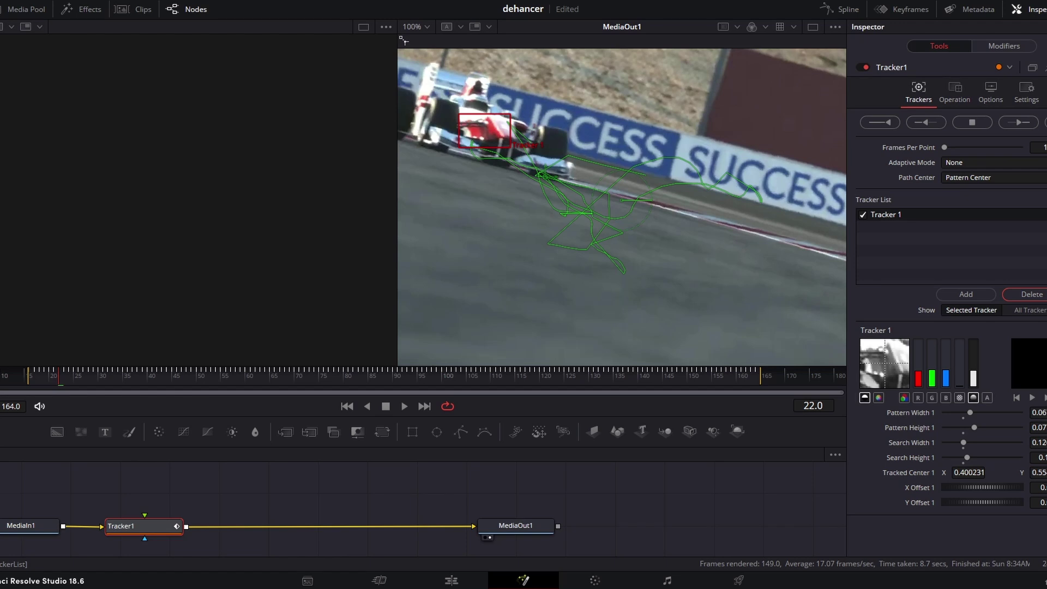
Track the point forward from frame 22 through 164, then review it and deselect Tracker1
left_click(1016, 125)
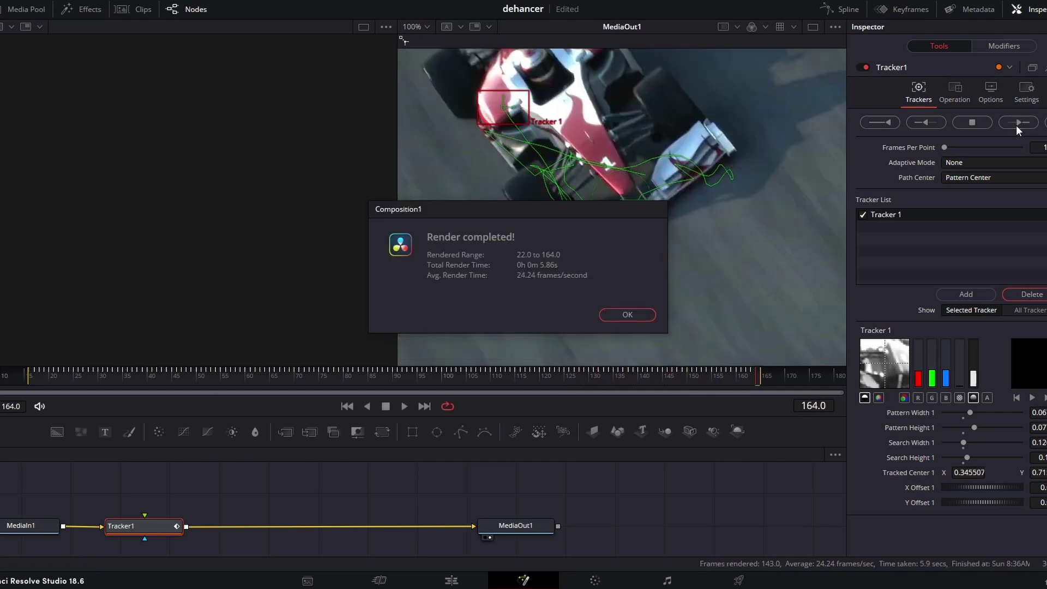
left_click(631, 314)
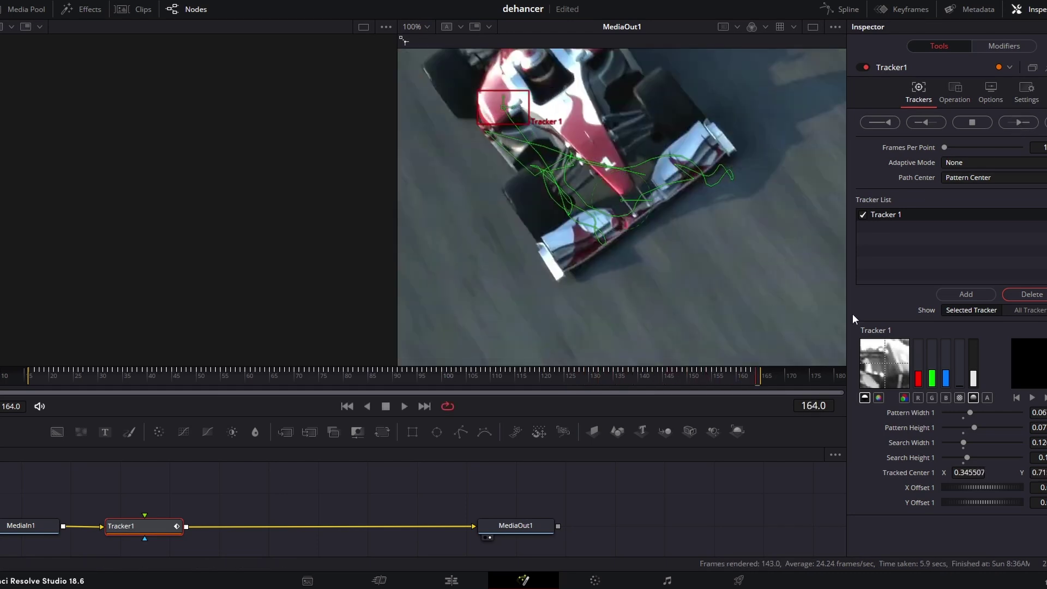
left_click_drag(752, 383, 68, 376)
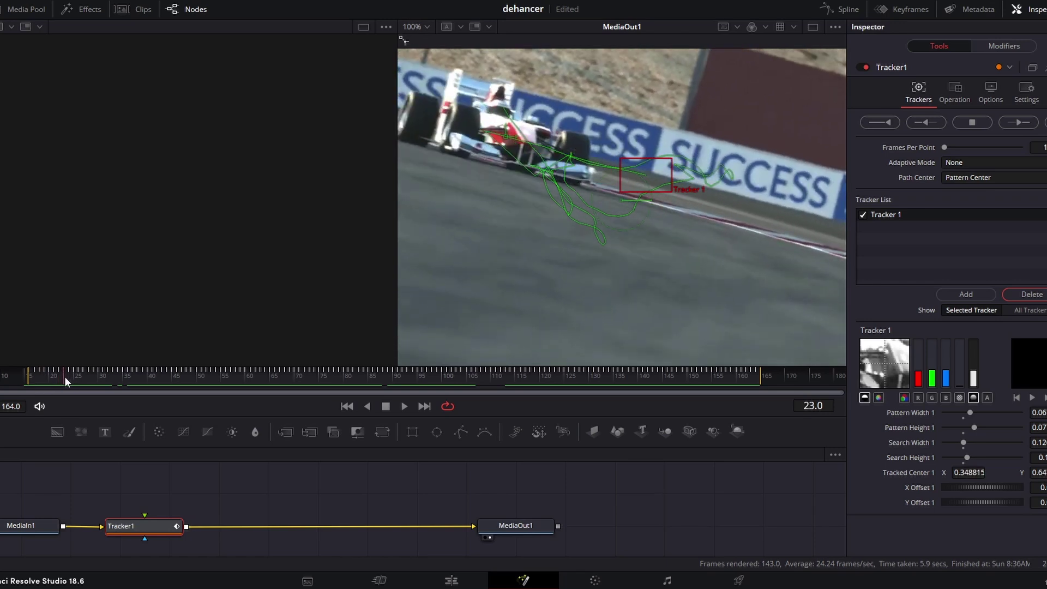
left_click_drag(153, 526, 177, 528)
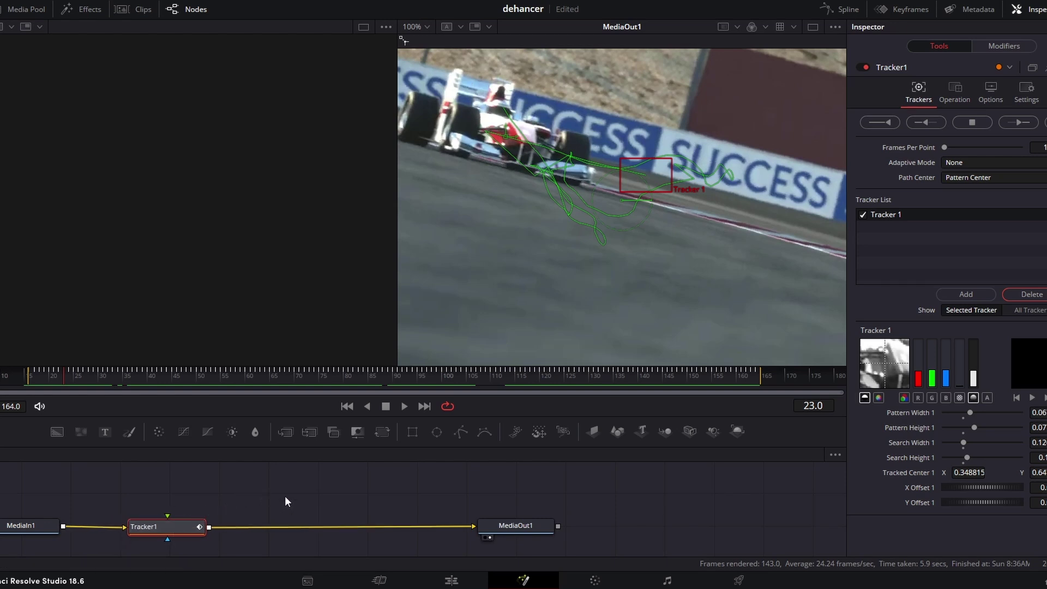
left_click(322, 499)
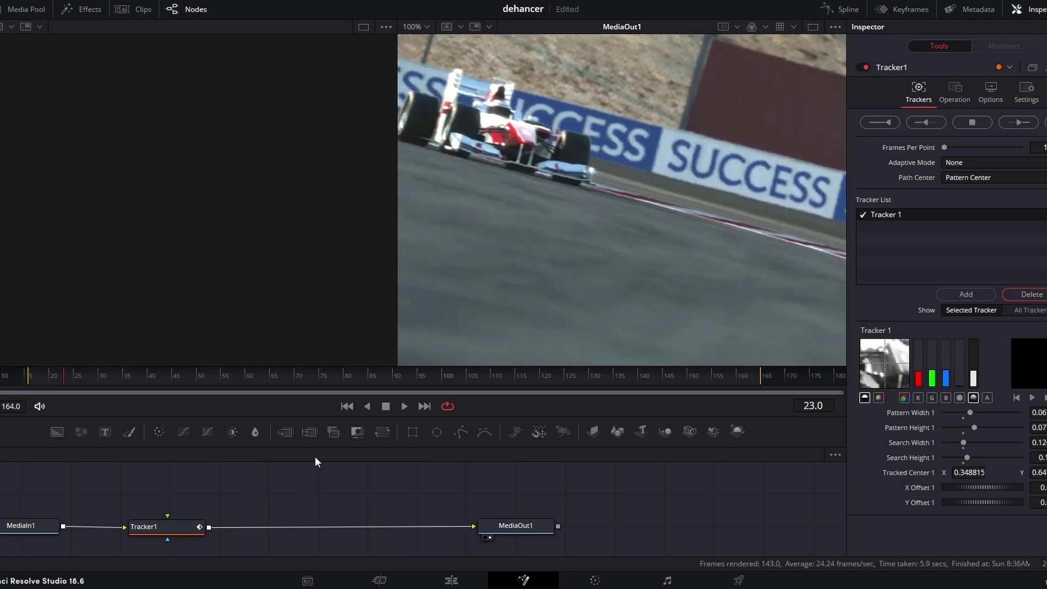
Add a Text1 node above the tracker with the text 'racecar'
left_click(105, 432)
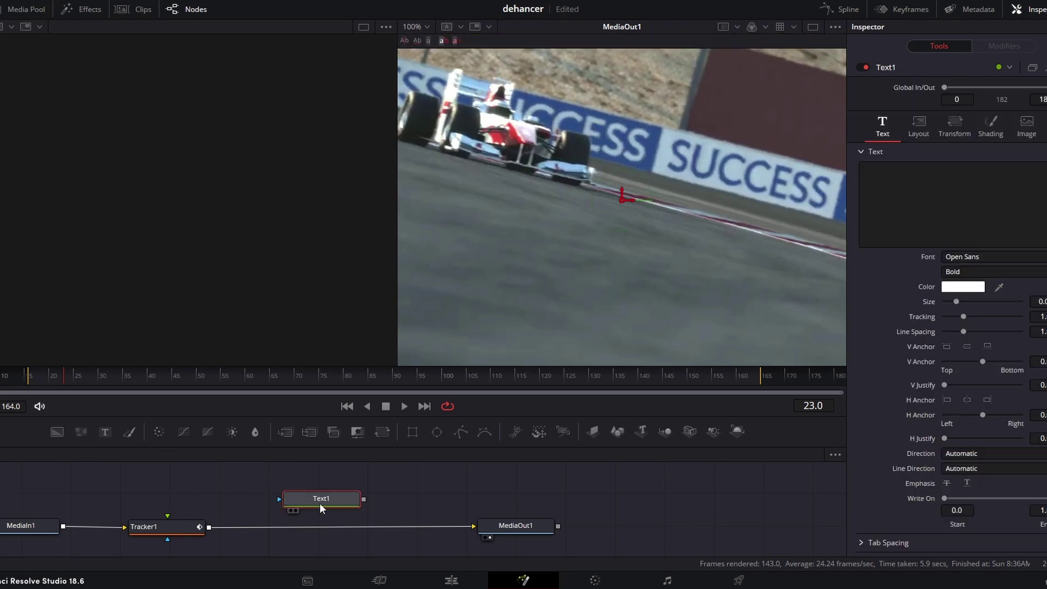
left_click_drag(320, 501, 224, 480)
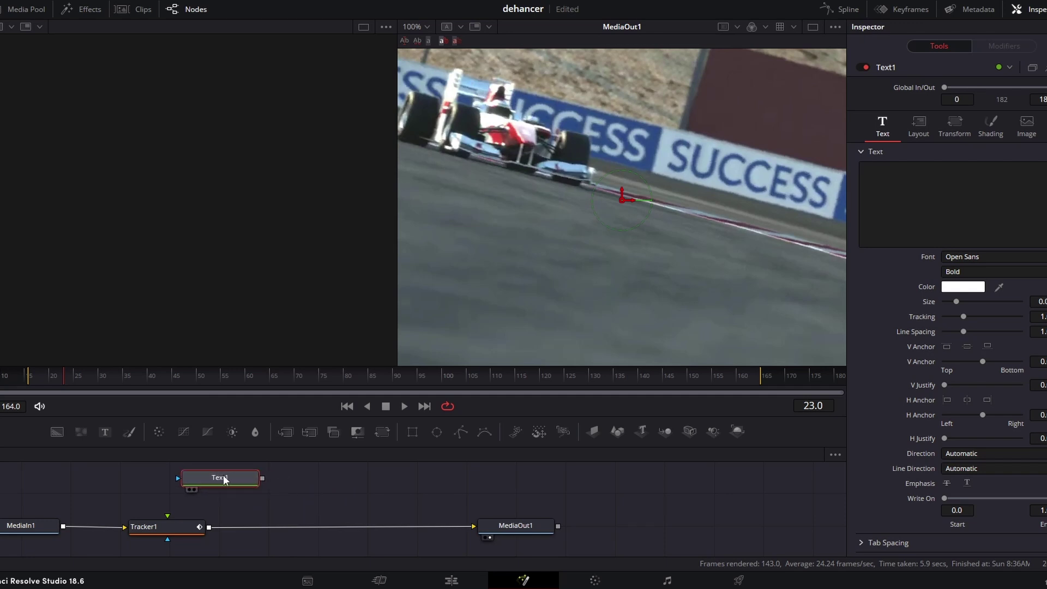
left_click(935, 173)
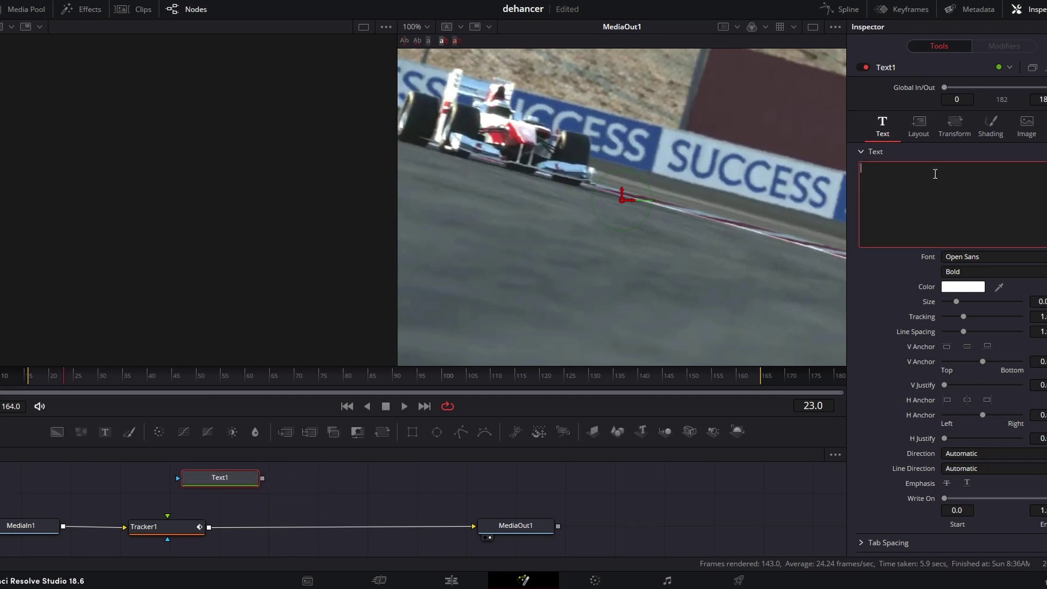
type("racecar")
Connect Text1's output into Tracker1's foreground input
left_click(243, 482)
left_click_drag(243, 482, 231, 482)
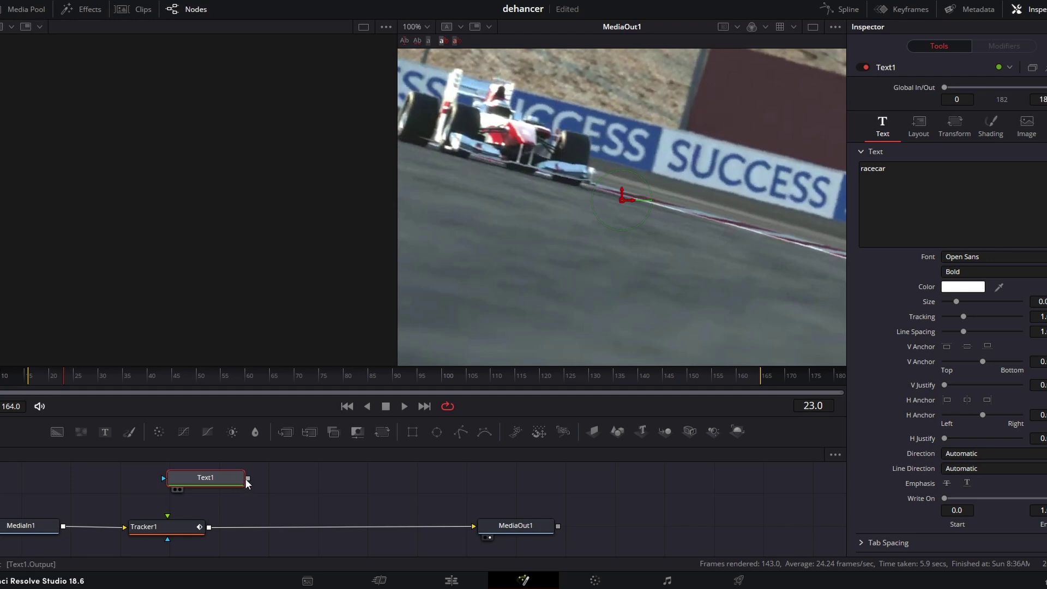
left_click_drag(249, 479, 172, 526)
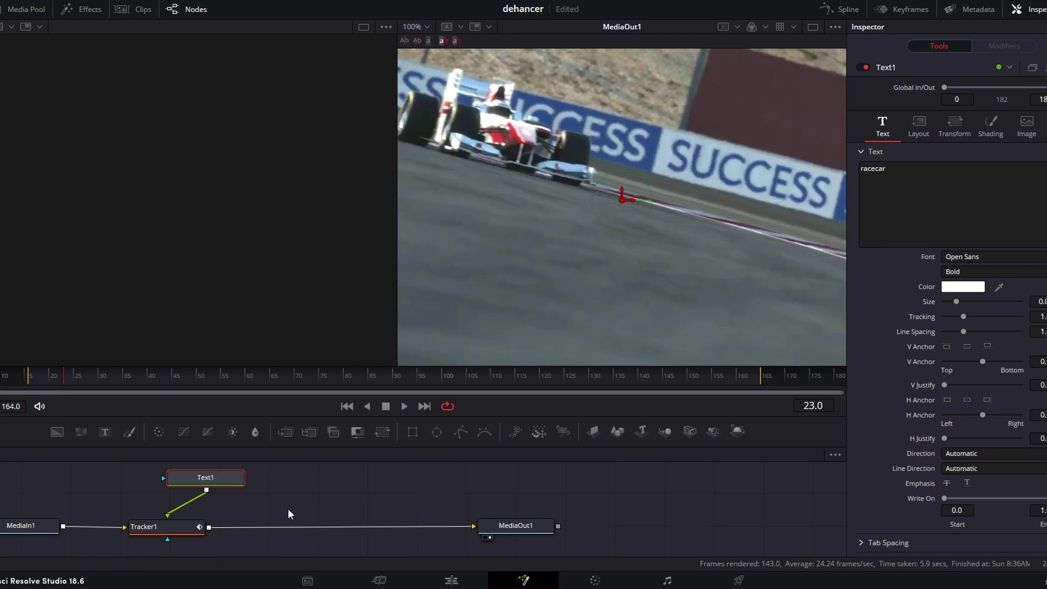
Set Tracker1's Operation to Match Move so the text follows the car
left_click(177, 527)
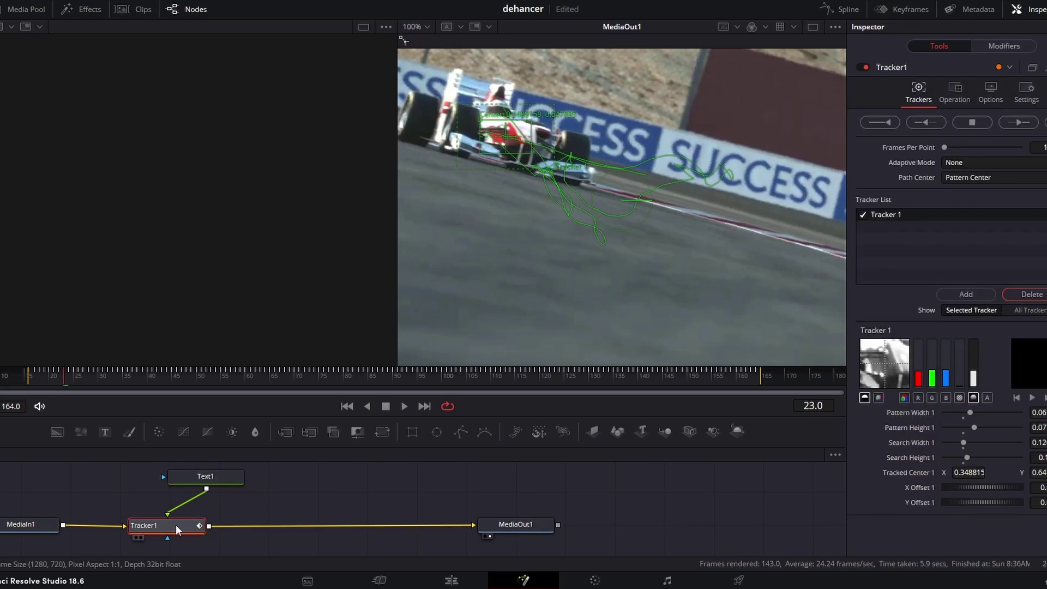
left_click(955, 90)
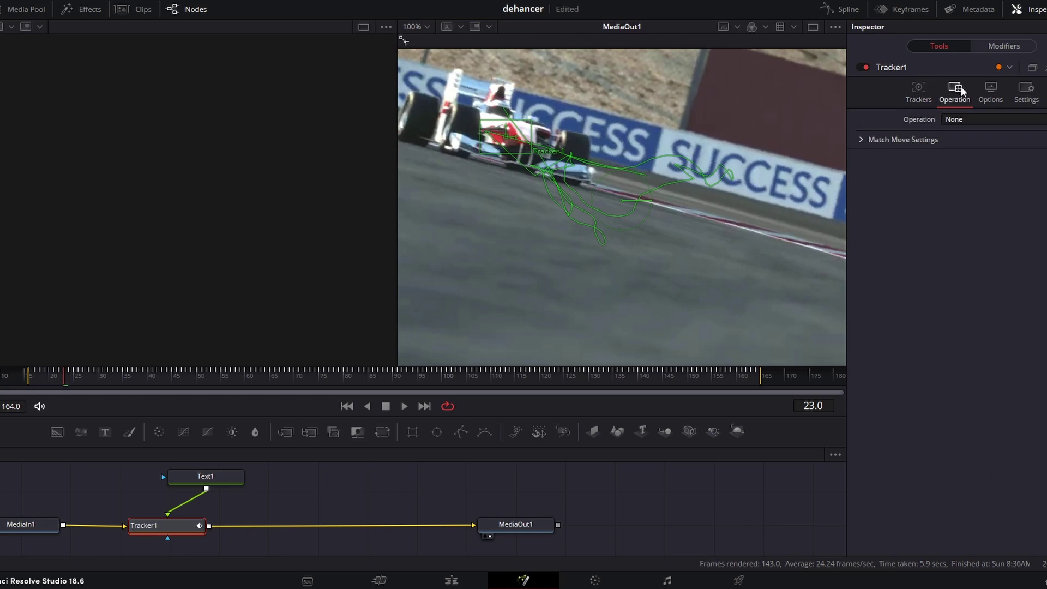
left_click(1006, 119)
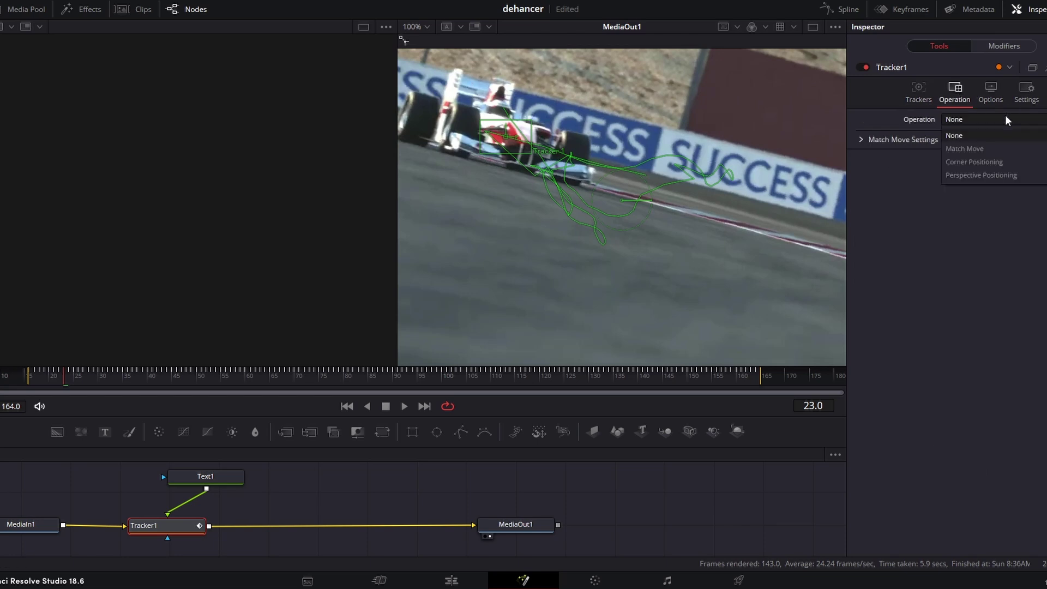
left_click(979, 147)
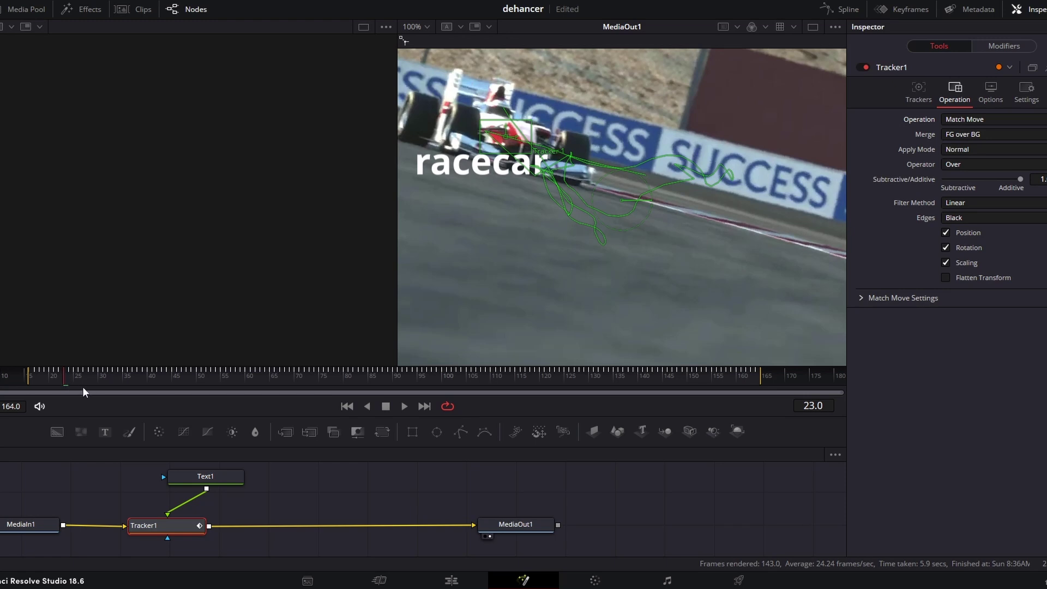
mouse_move(64, 384)
left_mouse_down()
mouse_move(747, 390)
mouse_move(644, 401)
mouse_move(67, 374)
mouse_move(277, 371)
mouse_move(71, 378)
left_mouse_up()
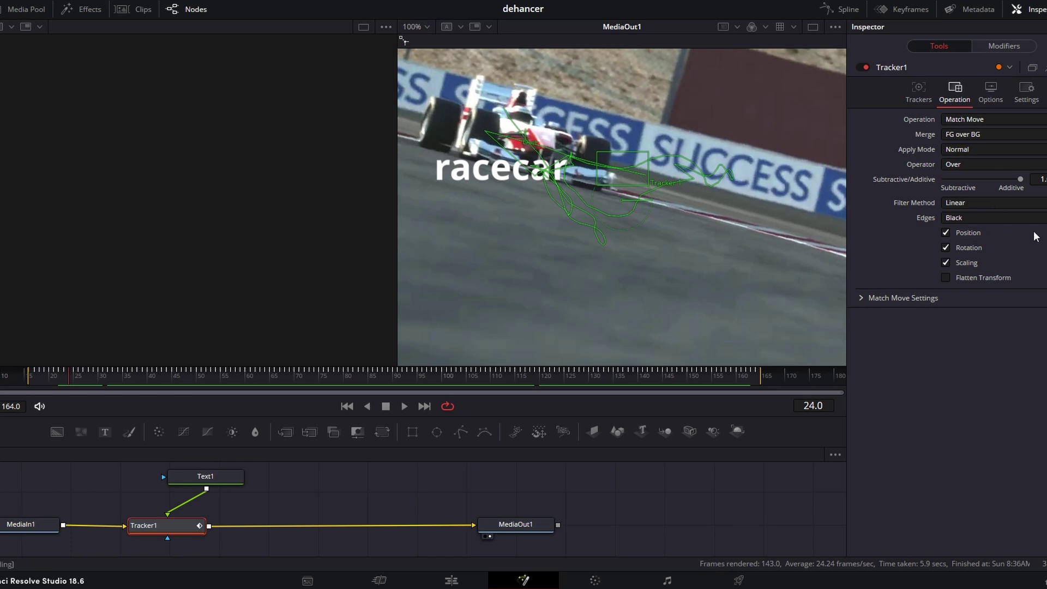
Uncheck Rotation and Scaling so the title follows position only
left_click(945, 247)
left_click(945, 263)
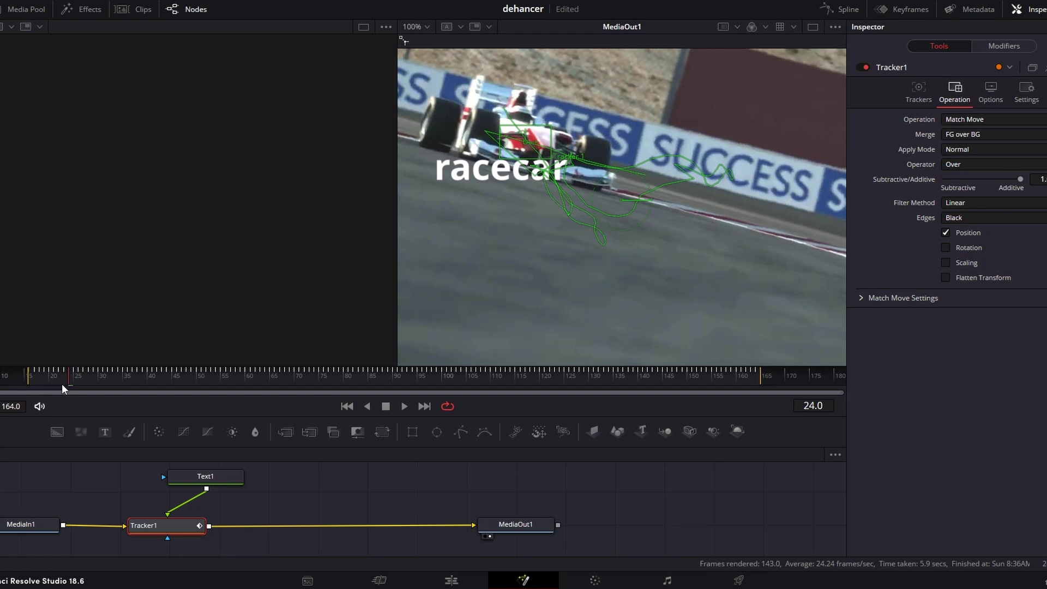
left_click_drag(64, 384, 67, 423)
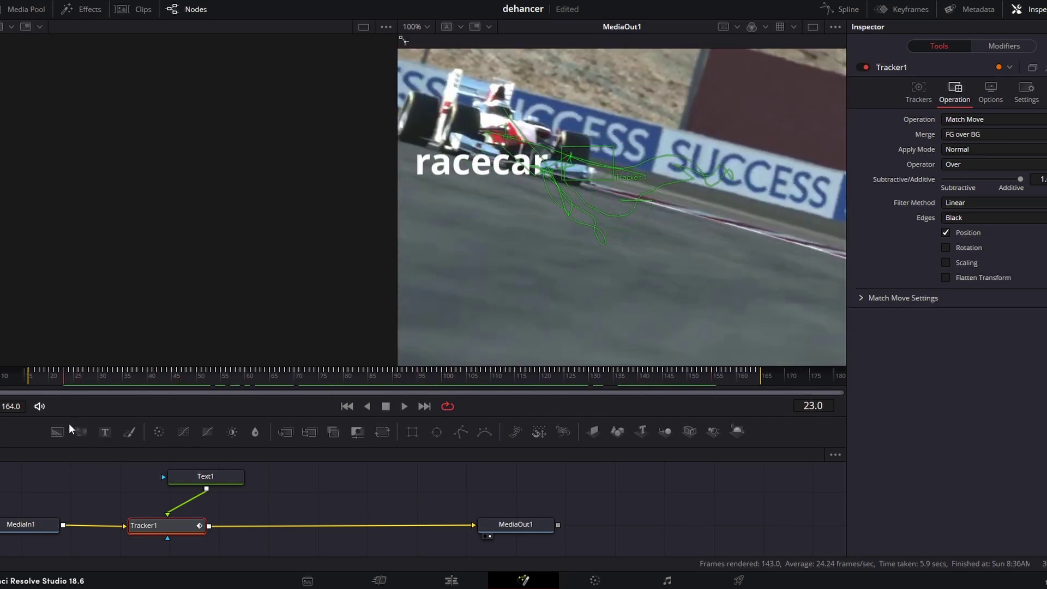
Set the Text1 title's font to Bebas Neue
left_click(217, 477)
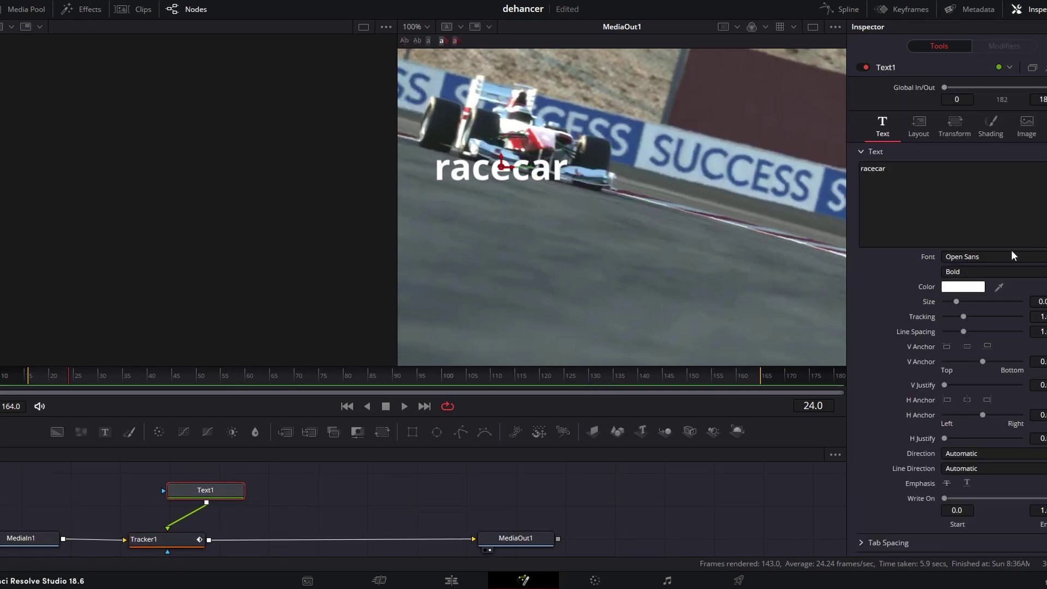
left_click(998, 256)
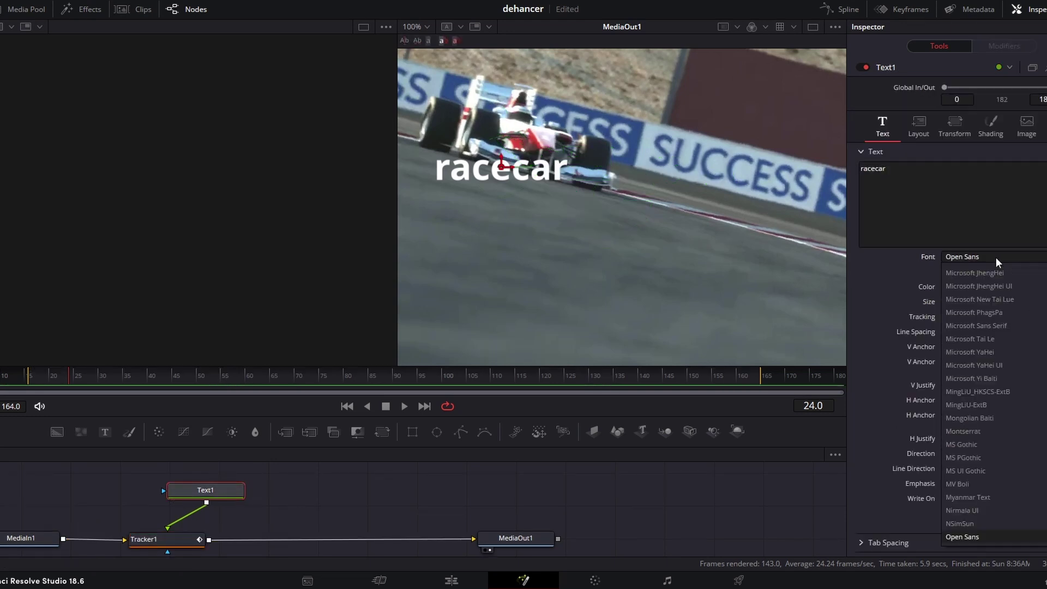
scroll(996, 257, "up", 10)
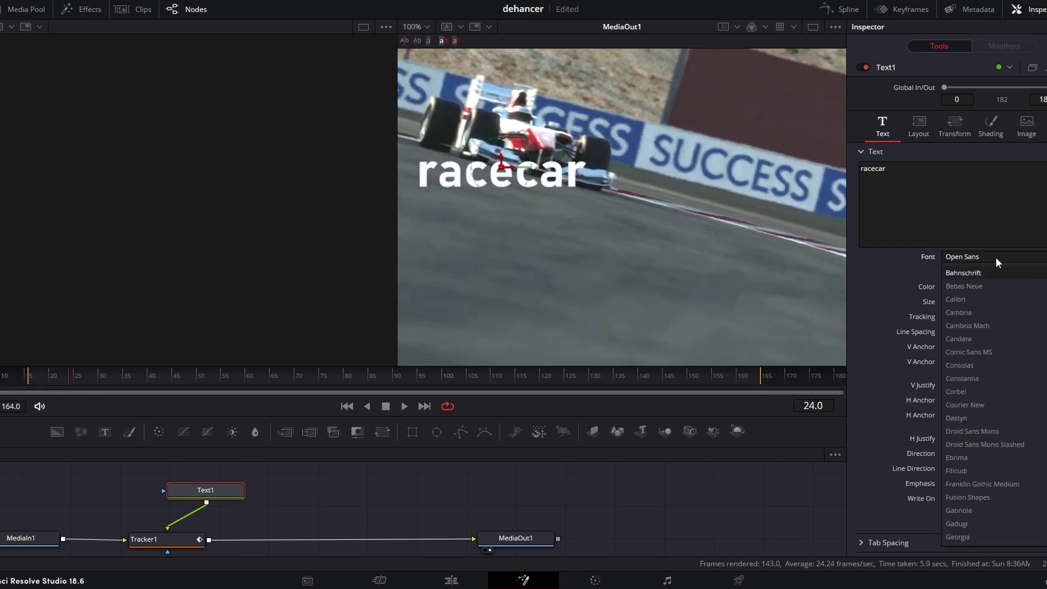
left_click(992, 286)
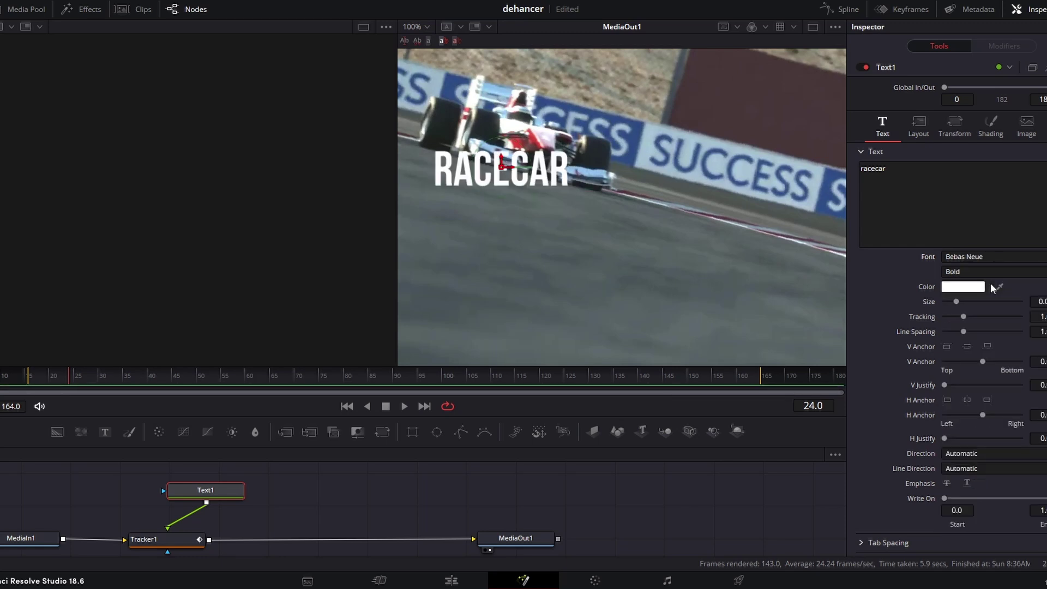
Enable the black drop shadow on the title and return to the Edit page
left_click(990, 121)
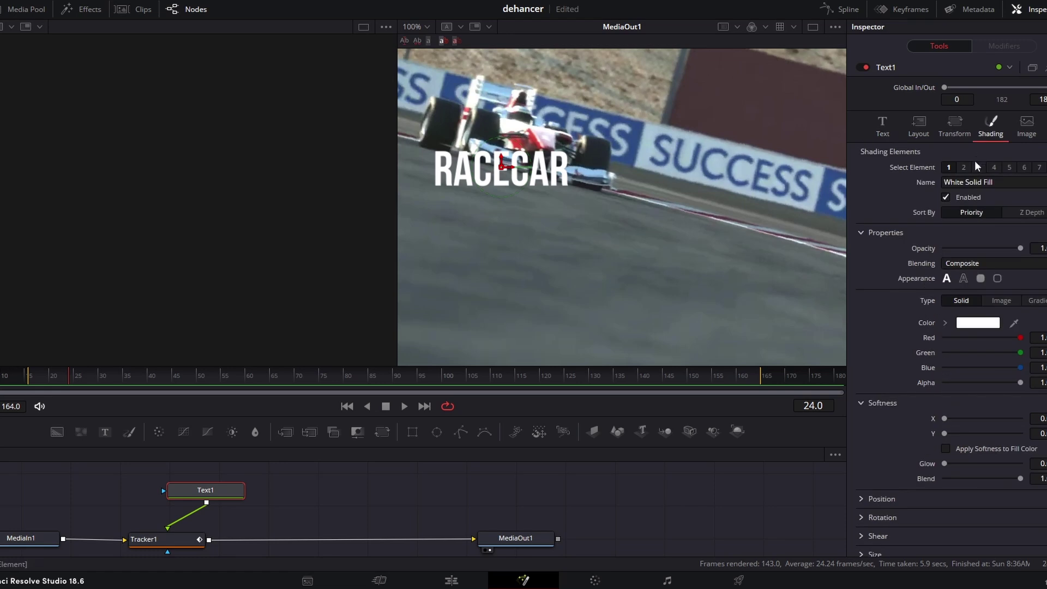
left_click(978, 166)
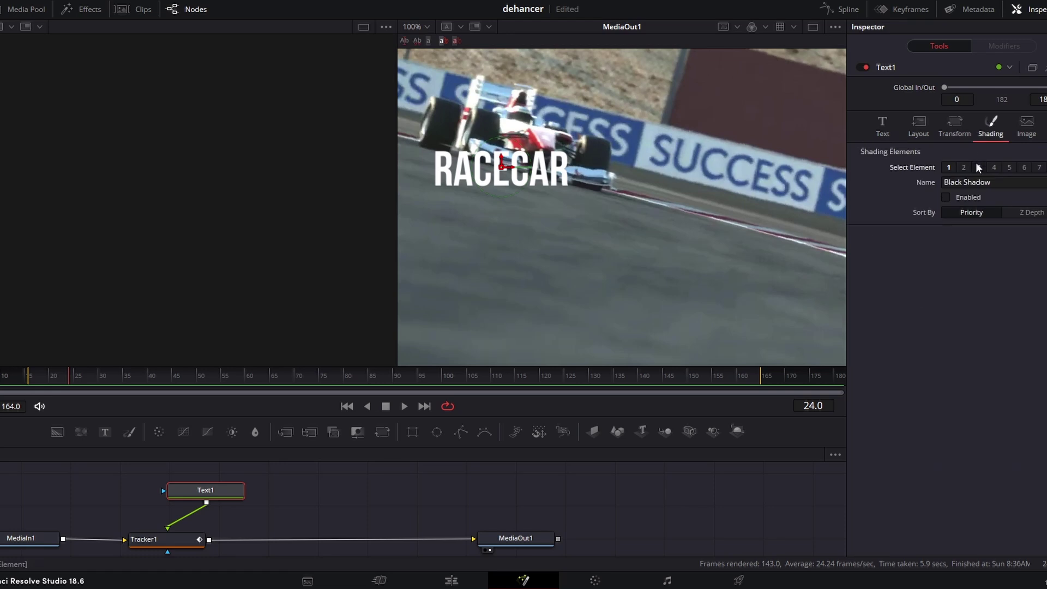
left_click(947, 197)
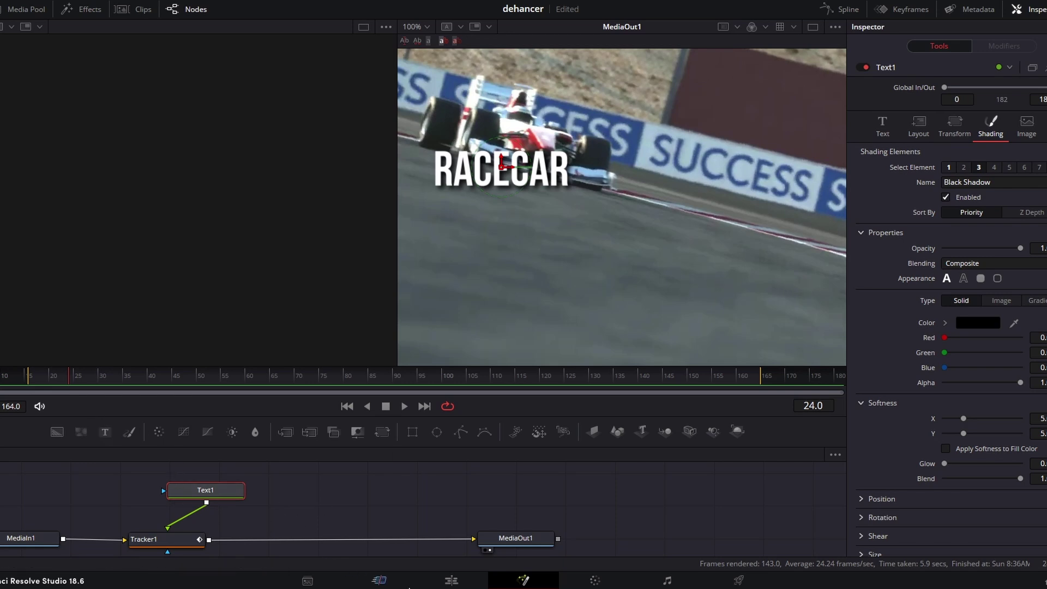
left_click(450, 582)
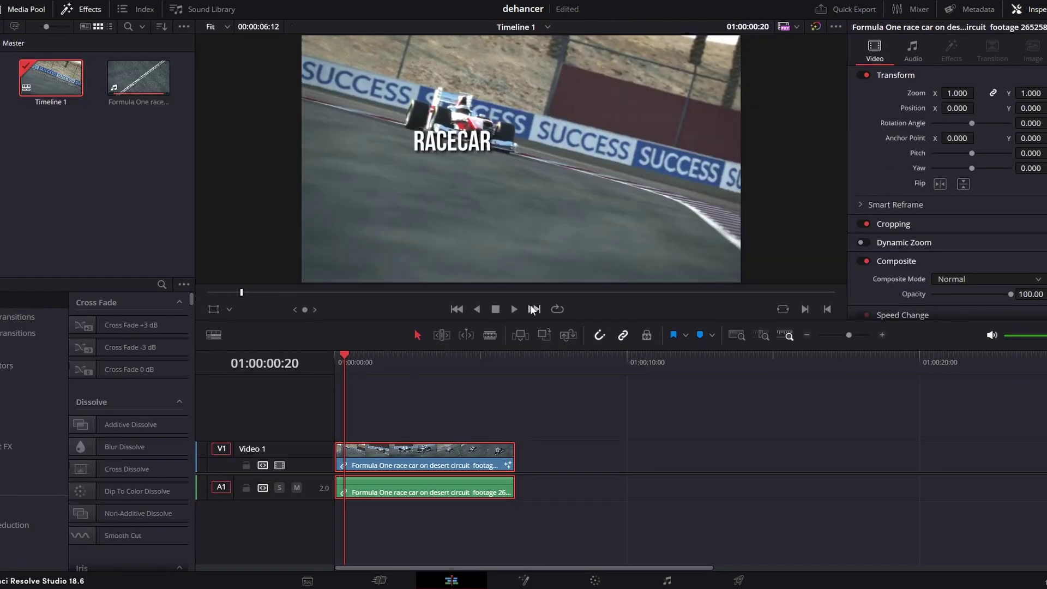
left_click(517, 309)
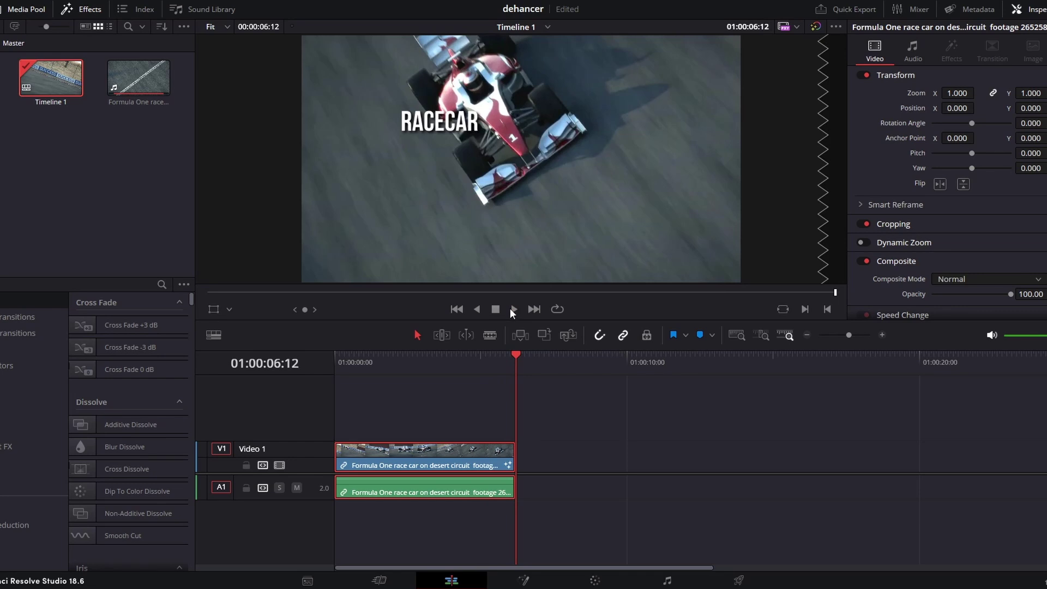
left_click_drag(514, 355, 303, 357)
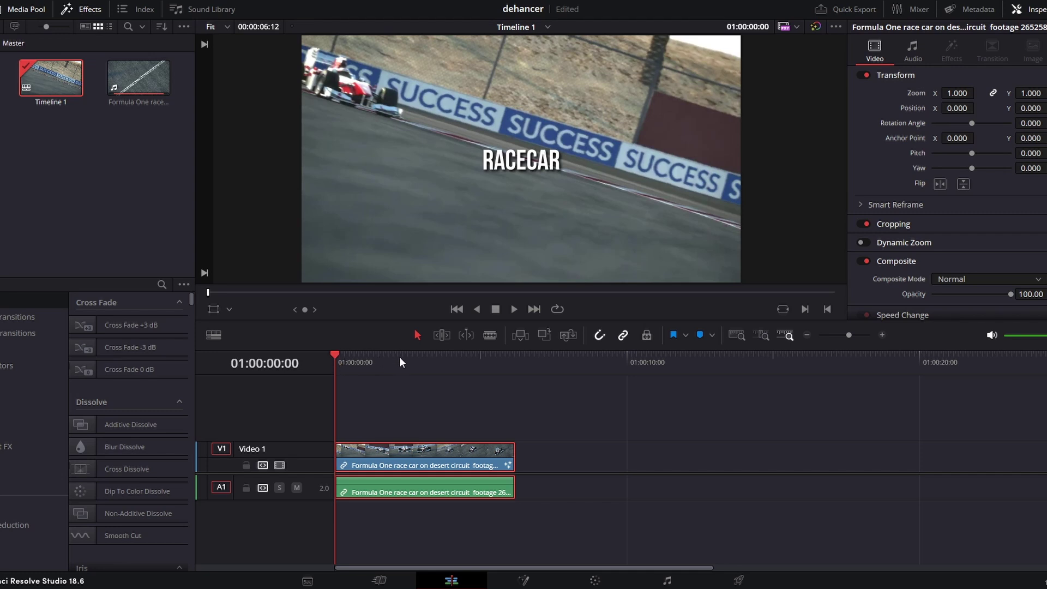
left_click(516, 307)
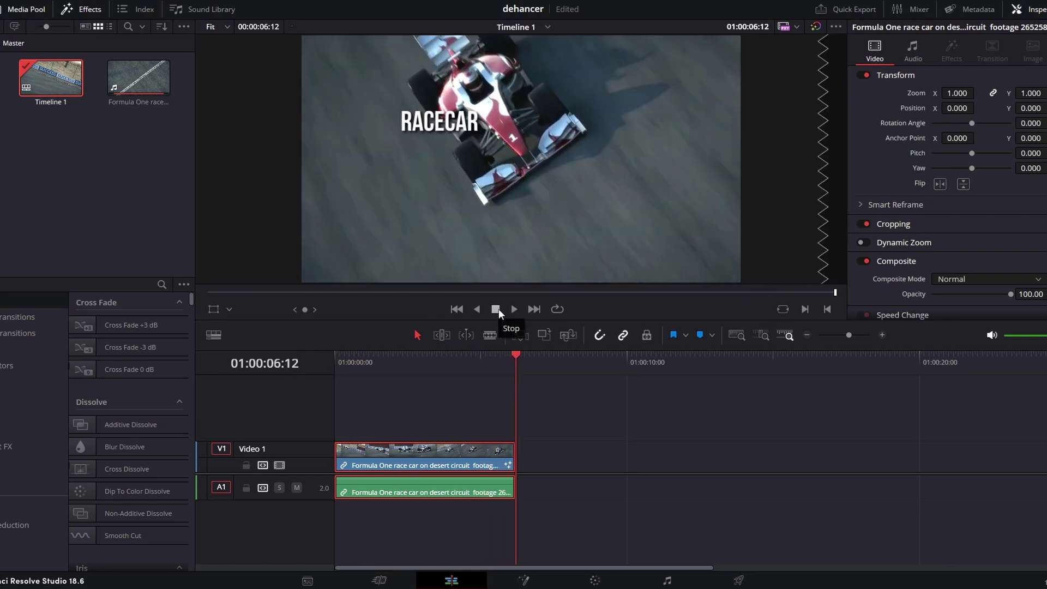
left_click_drag(516, 355, 357, 359)
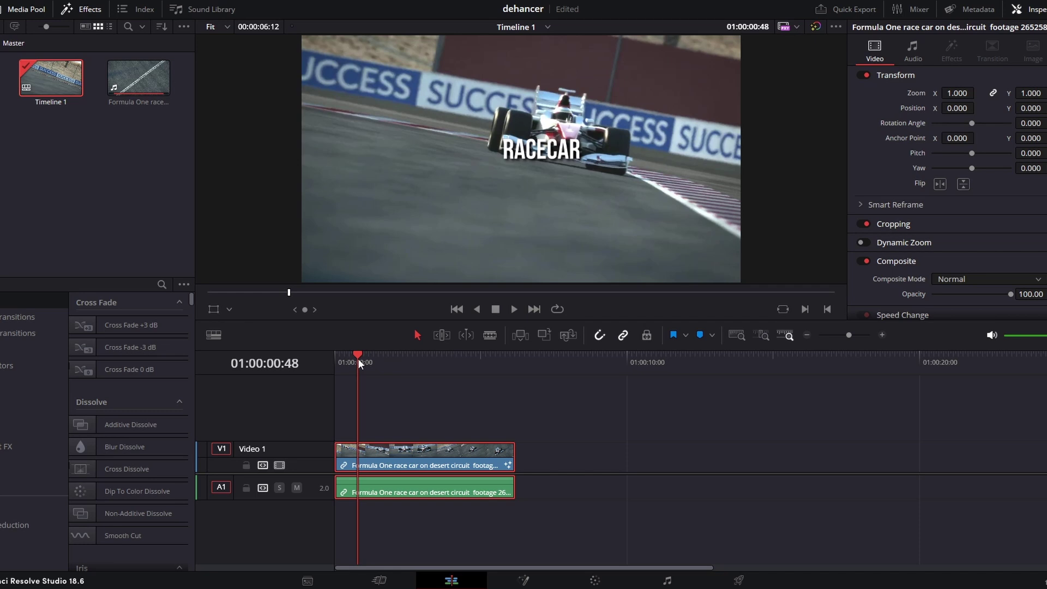